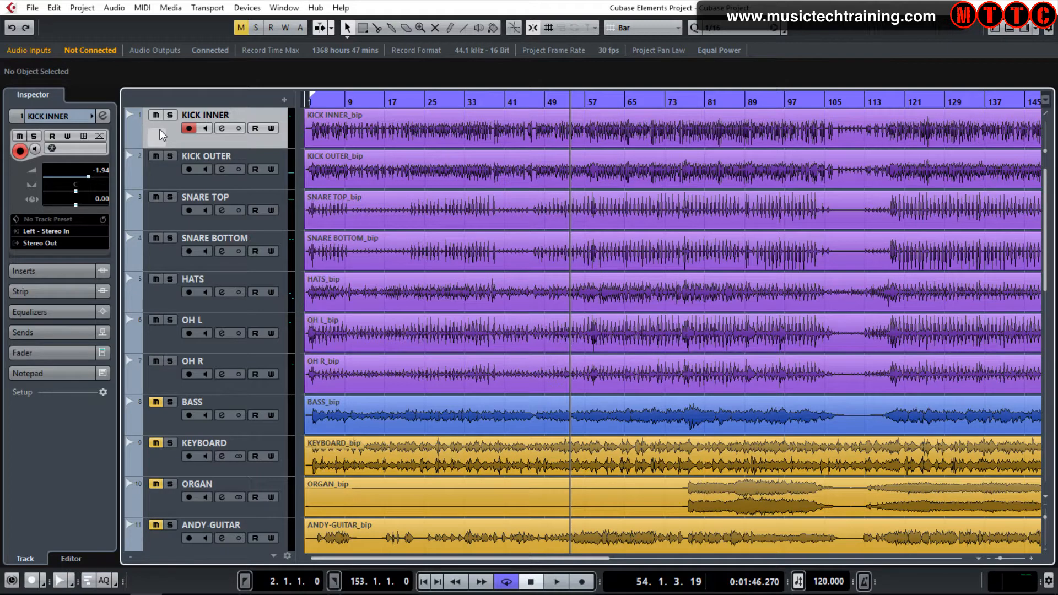
pyautogui.hotkey('shift', 'Down')
pyautogui.hotkey('shift', 'Down')
pyautogui.hotkey('shift', 'Down')
pyautogui.hotkey('shift', 'Down')
pyautogui.hotkey('shift', 'Down')
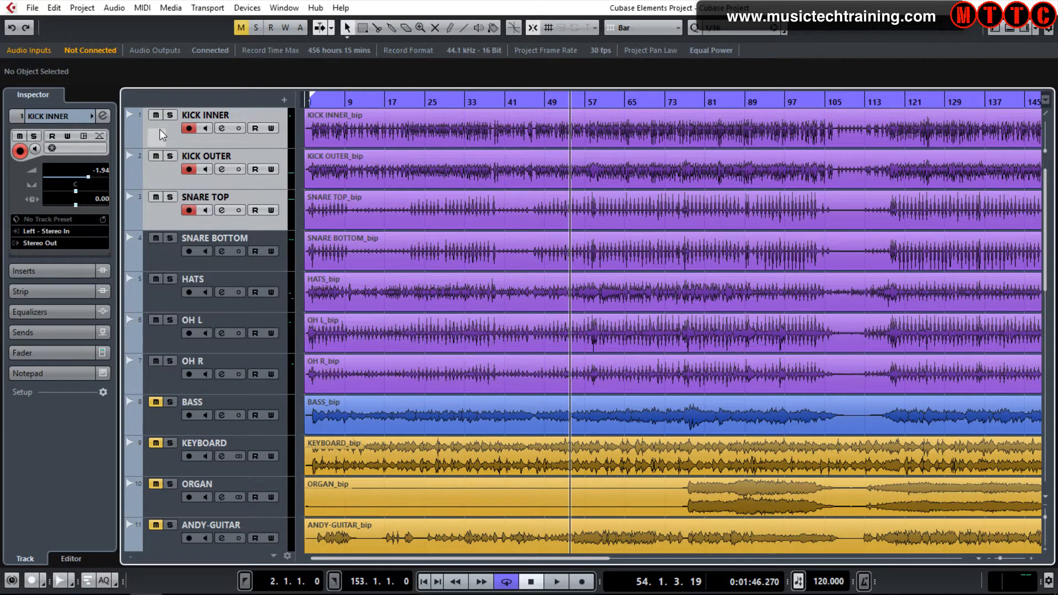
pyautogui.hotkey('shift', 'Down')
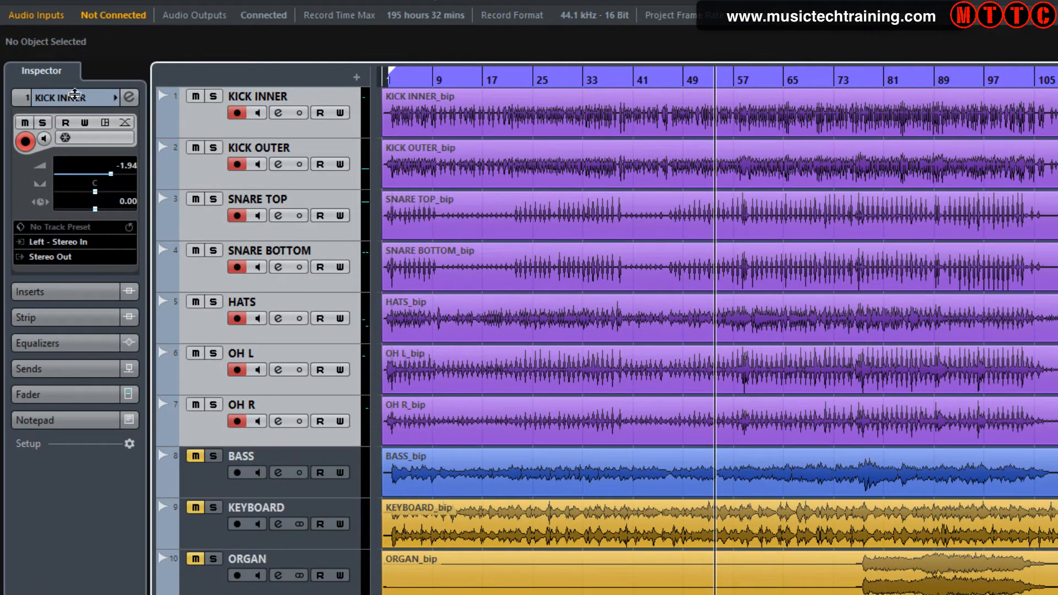
pyautogui.click(52, 96)
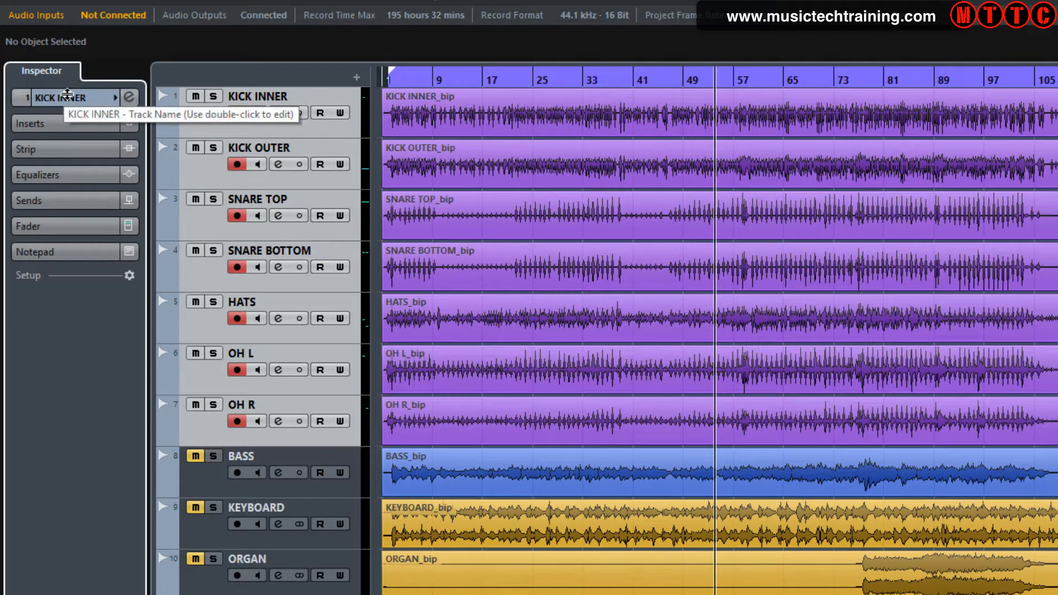
pyautogui.click(70, 96)
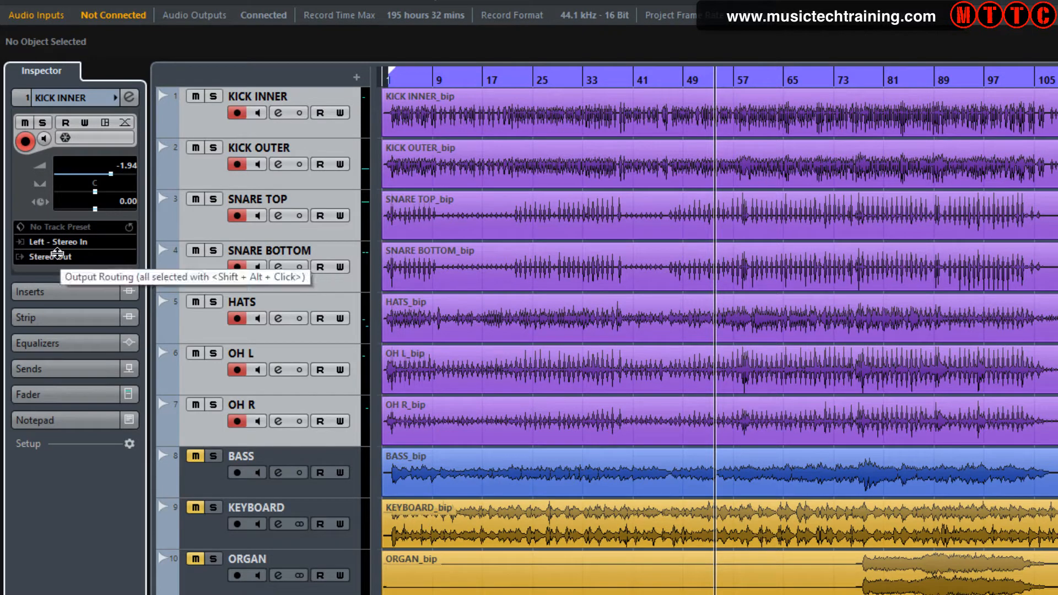
pyautogui.click(56, 254)
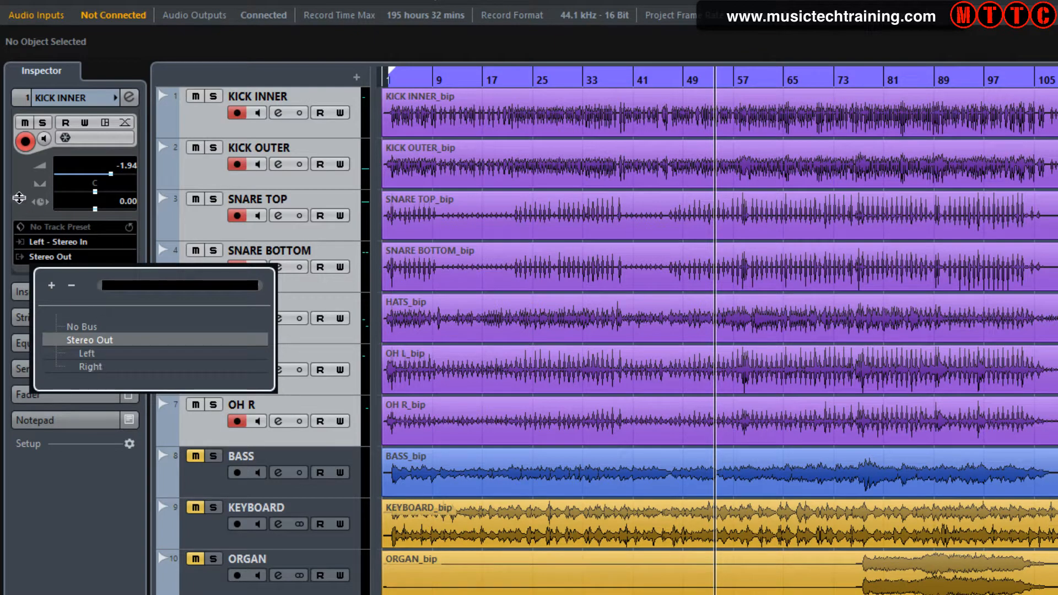
pyautogui.click(13, 190)
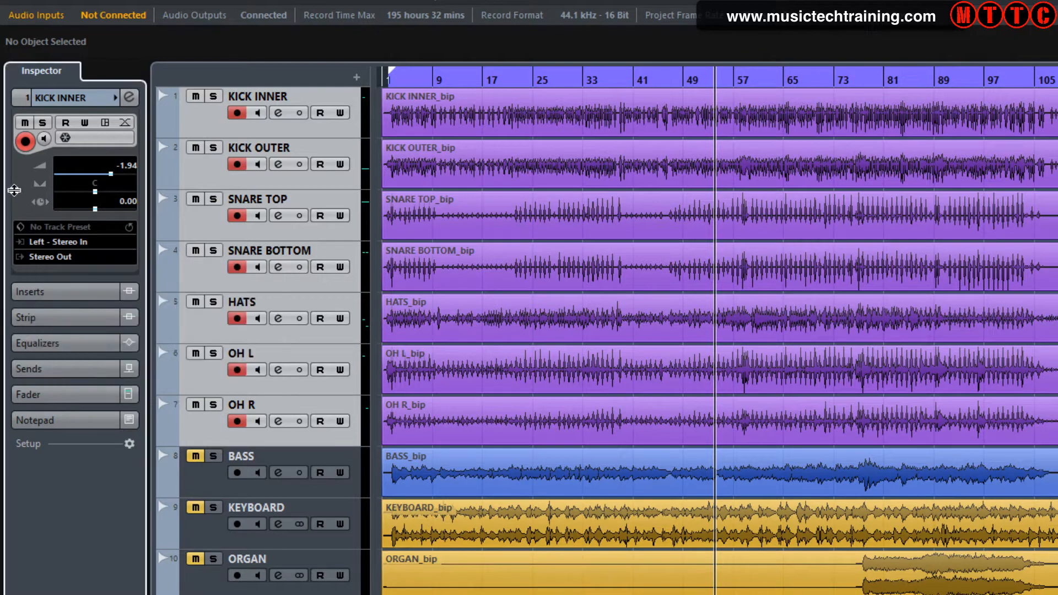
# Add a stereo group channel track named Drum Buss routed to Stereo Out
pyautogui.click(357, 78)
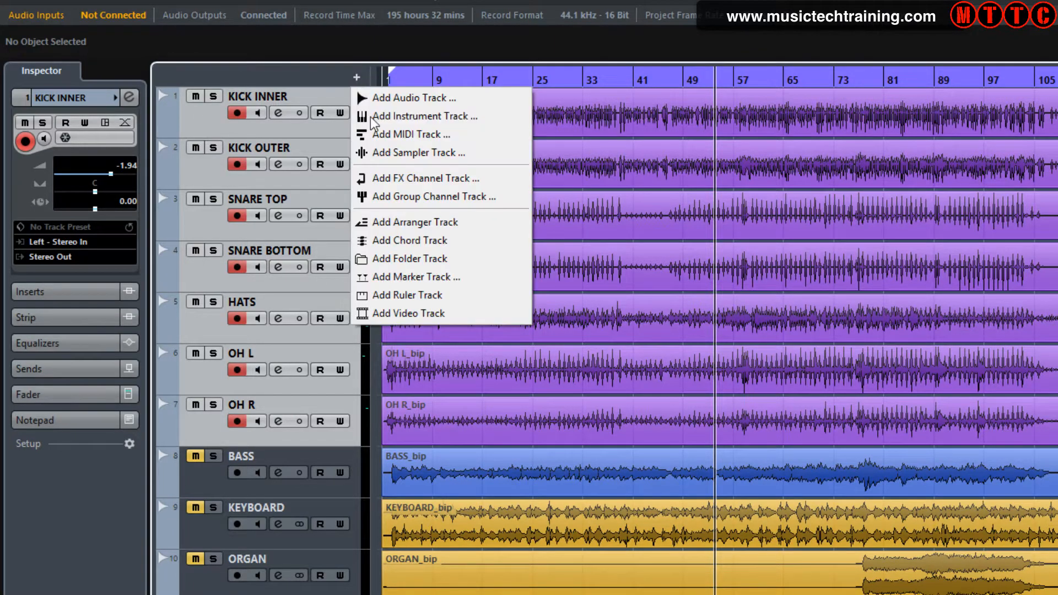
pyautogui.click(454, 197)
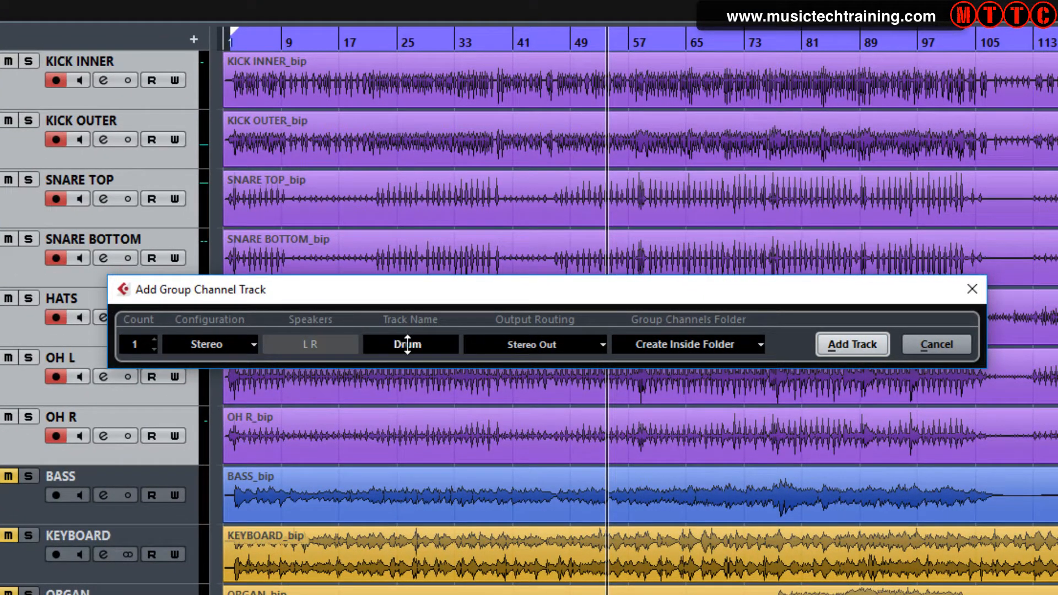
pyautogui.write('Drum Buss')
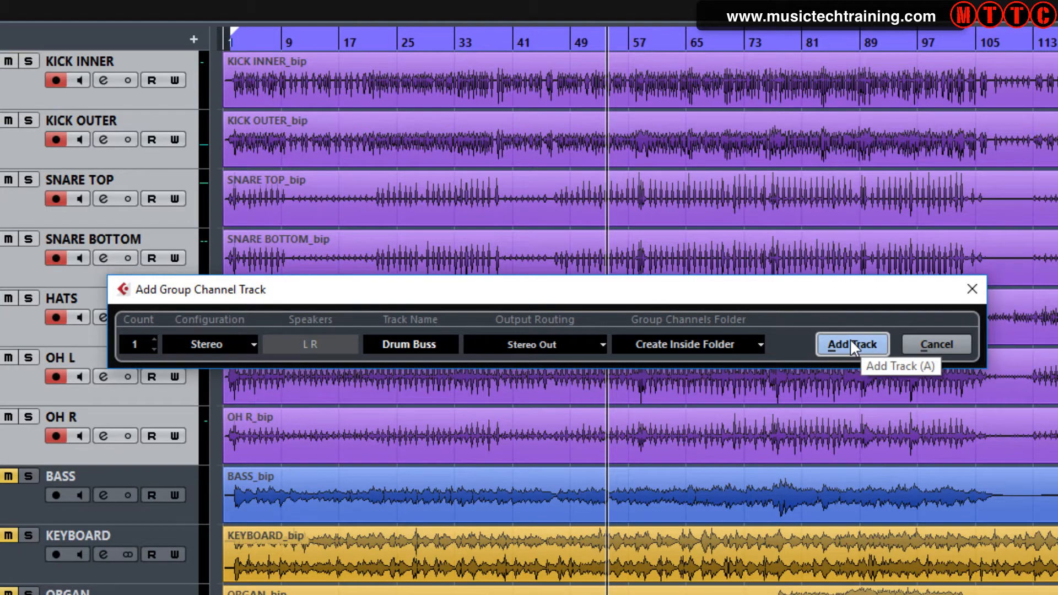
pyautogui.click(851, 343)
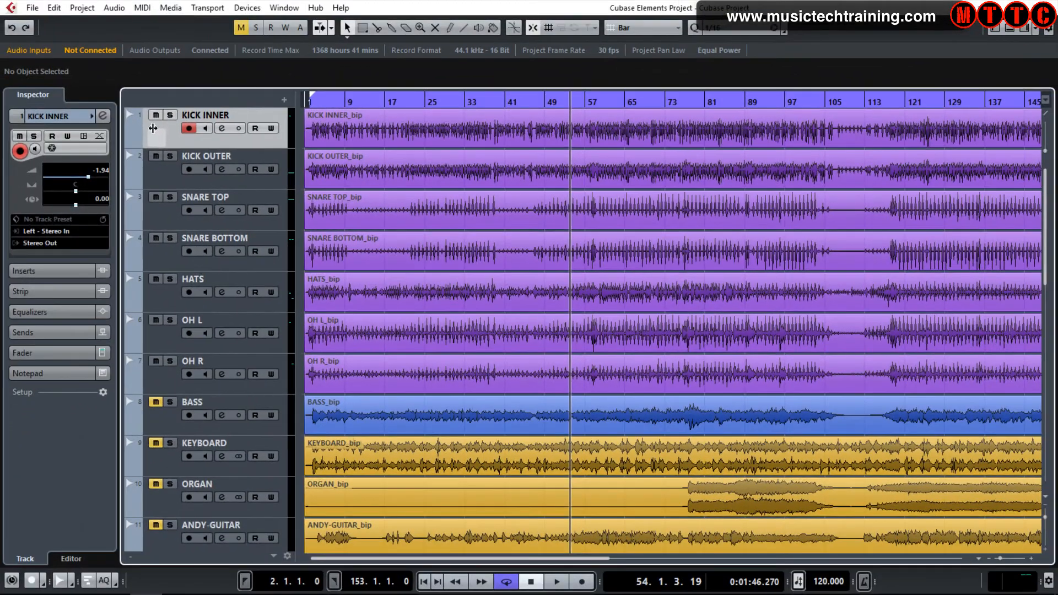
# Select the seven drum tracks from KICK INNER to OH R and route their output to the Drum Buss group
pyautogui.hotkey('shift', 'Down')
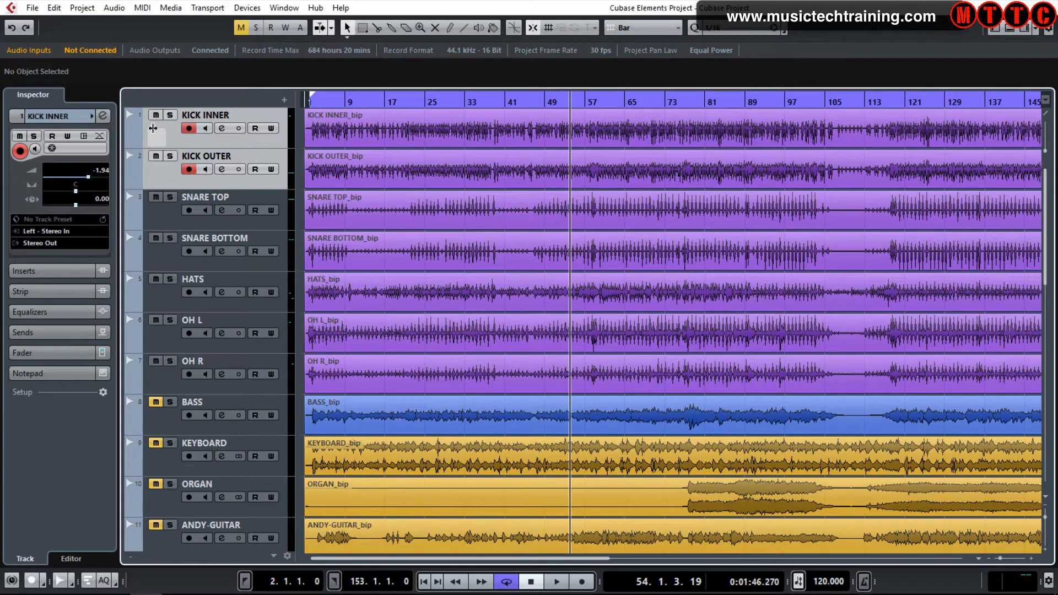
pyautogui.hotkey('shift', 'Down')
pyautogui.hotkey('shift', 'Down')
pyautogui.hotkey('shift', 'Down')
pyautogui.hotkey('shift', 'Down')
pyautogui.hotkey('shift', 'Down')
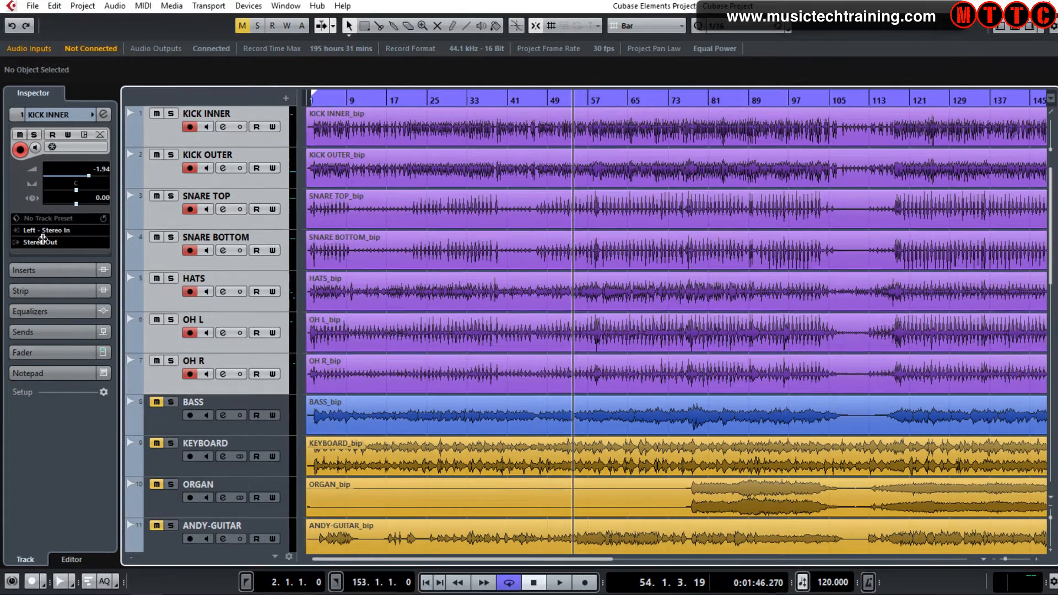
pyautogui.click(47, 243)
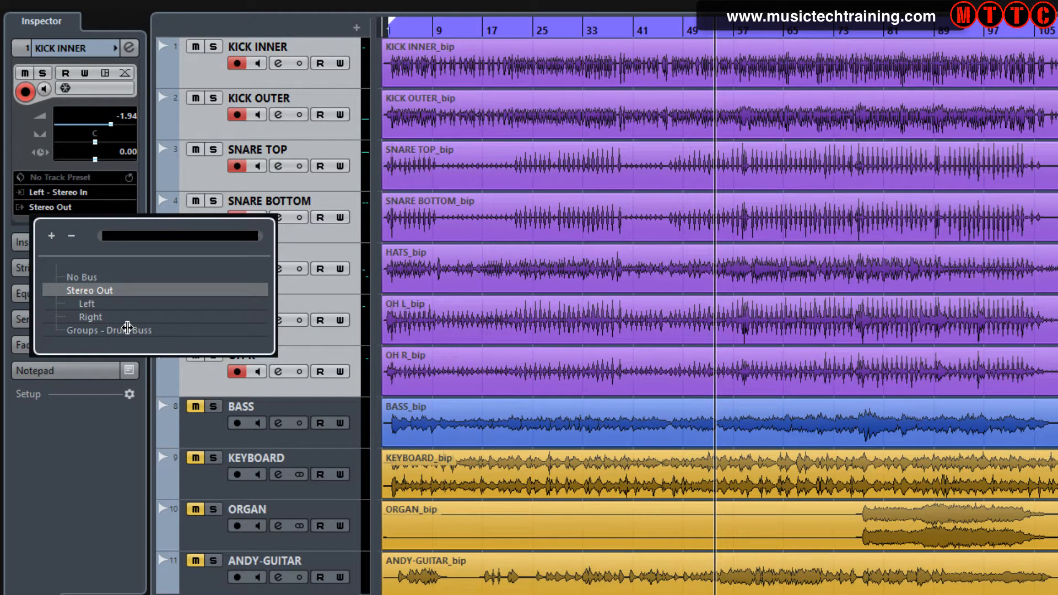
pyautogui.click(127, 330)
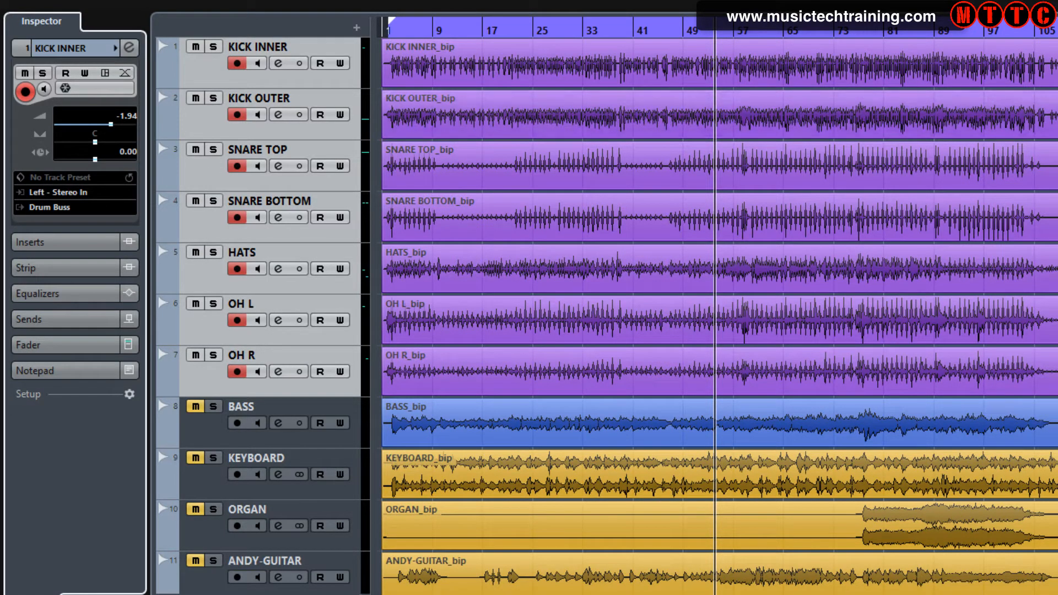
# Move the Group Tracks folder up to sit directly below the OH R track
pyautogui.scroll(-10, 551, 314)
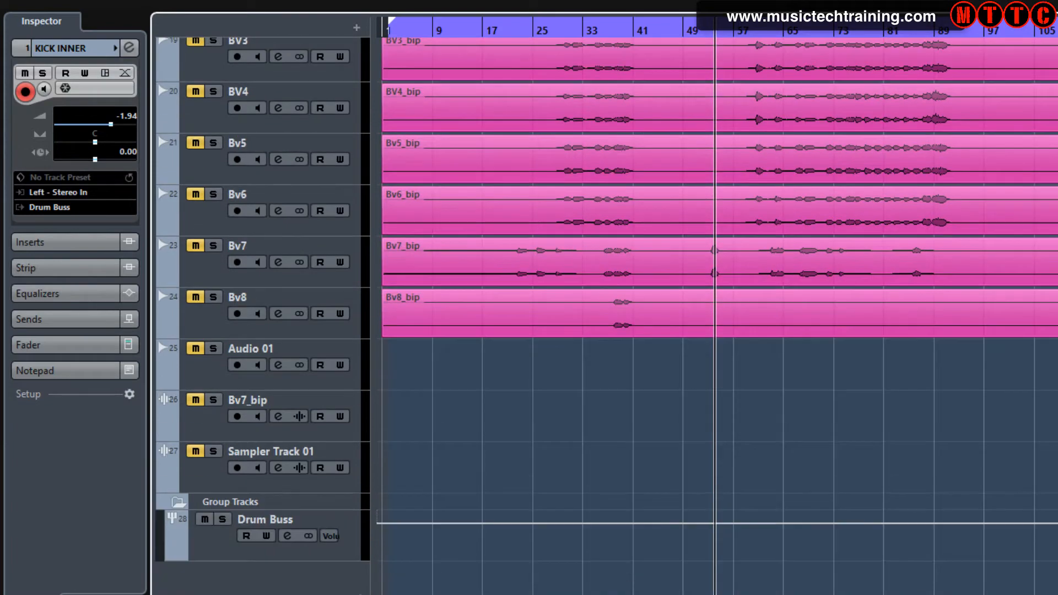
pyautogui.click(248, 503)
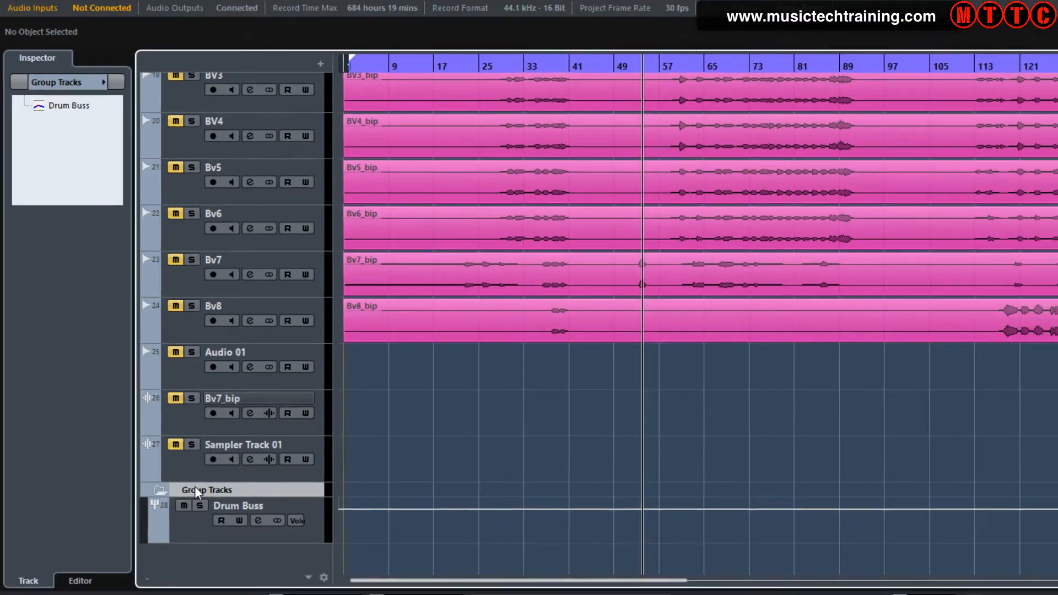
pyautogui.moveTo(215, 500); pyautogui.dragTo(217, 296)
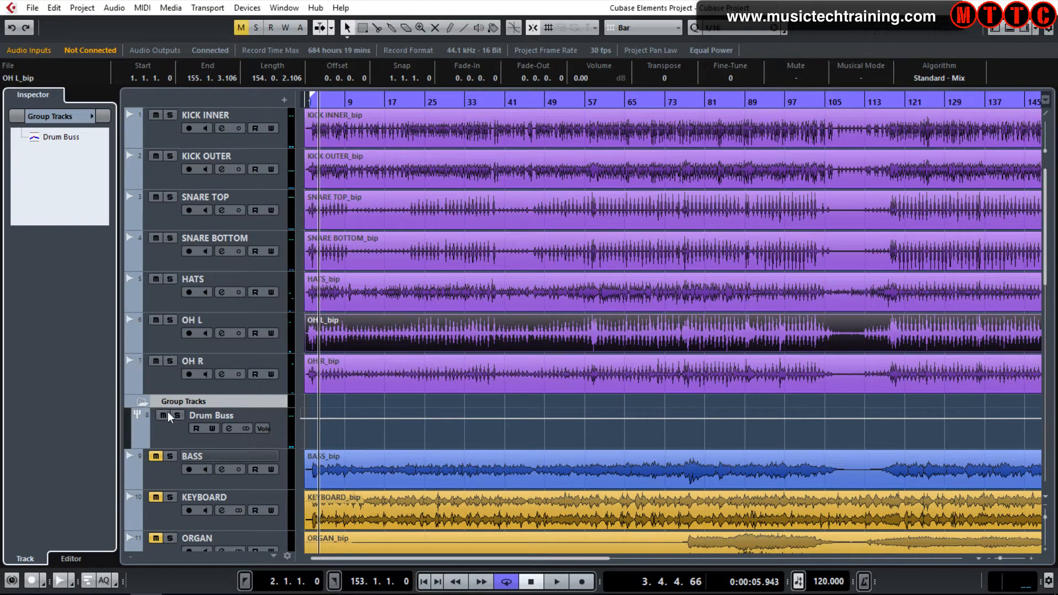
# Select the Drum Buss track, show its fader section, and start playback to monitor its level
pyautogui.click(173, 425)
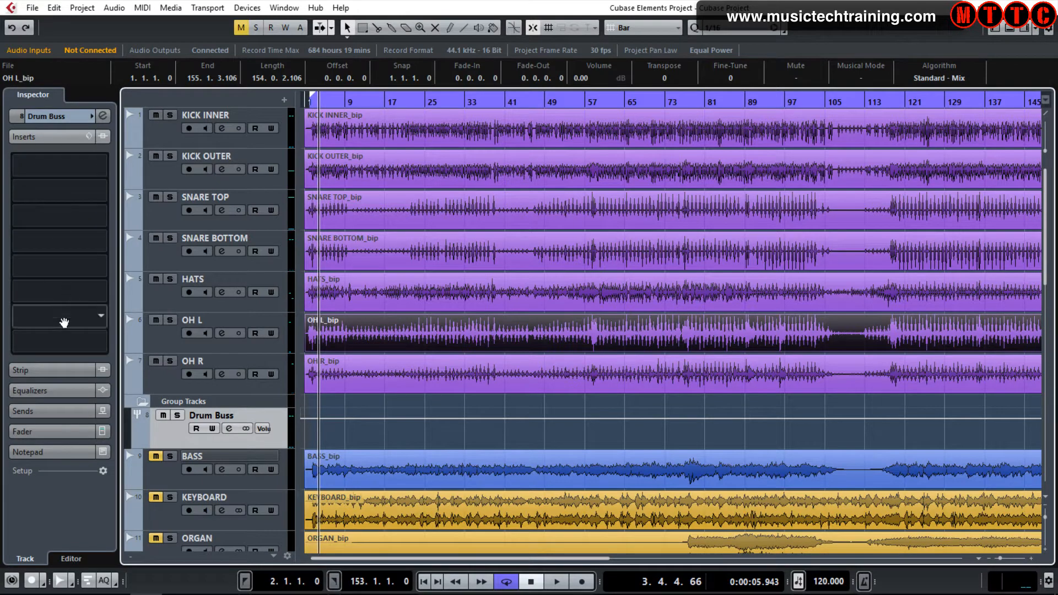
pyautogui.click(50, 432)
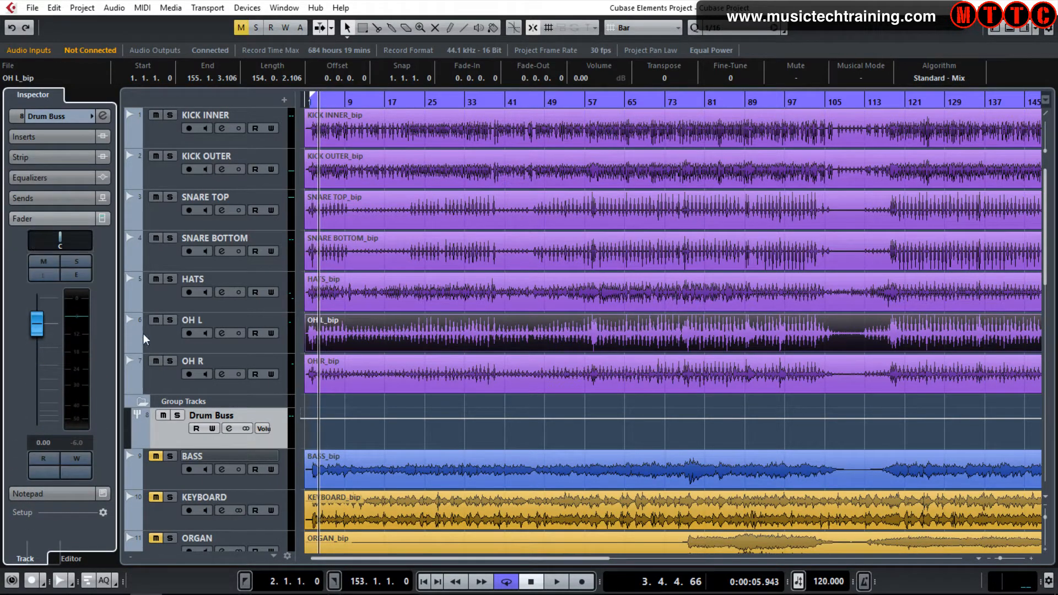
pyautogui.click(555, 581)
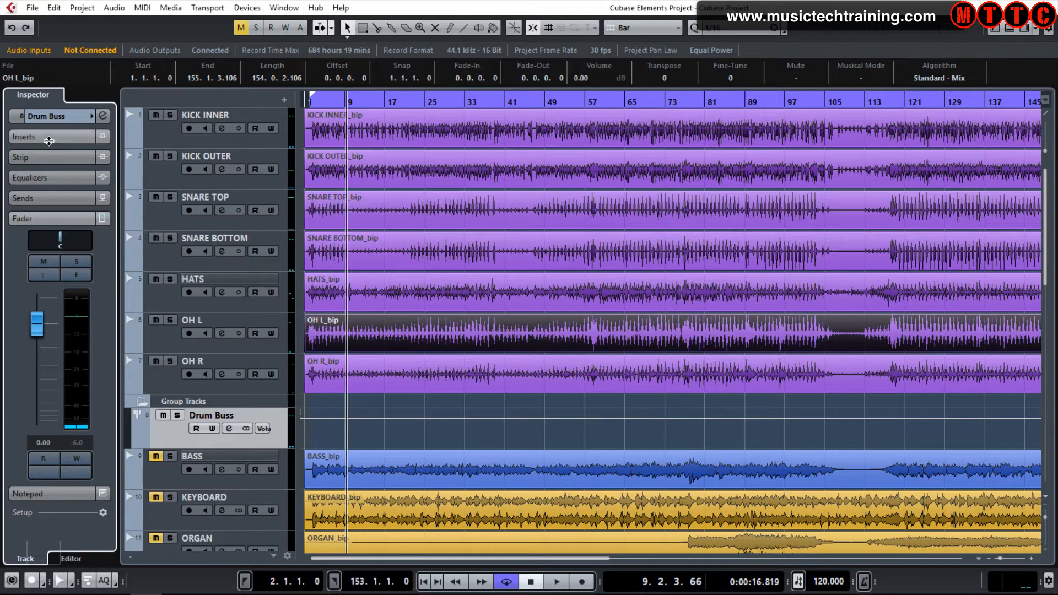
# Load the Compressor plug-in into the Drum Buss track's first insert slot
pyautogui.click(43, 136)
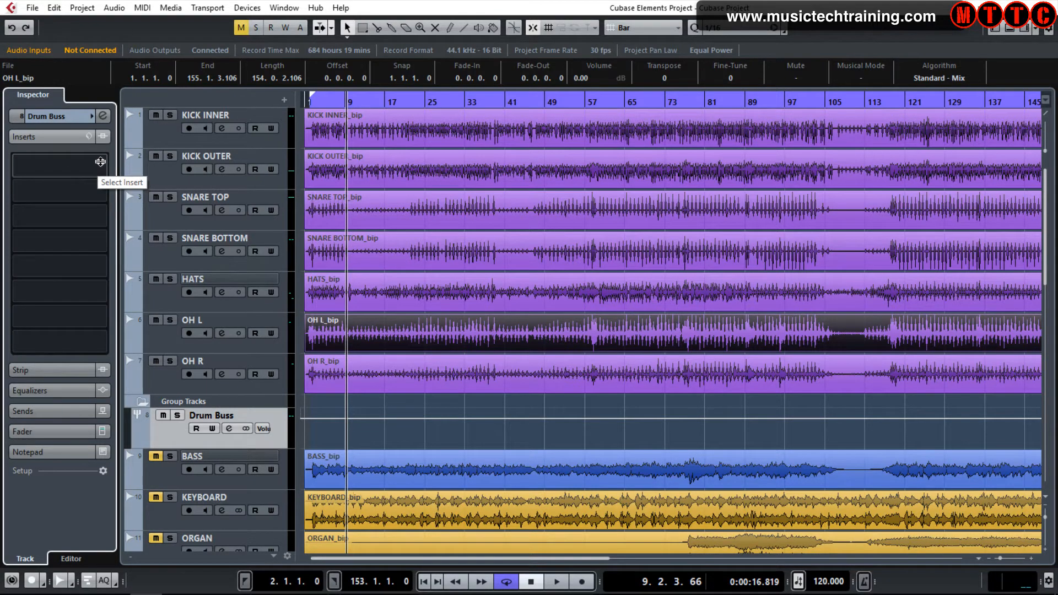
pyautogui.click(101, 162)
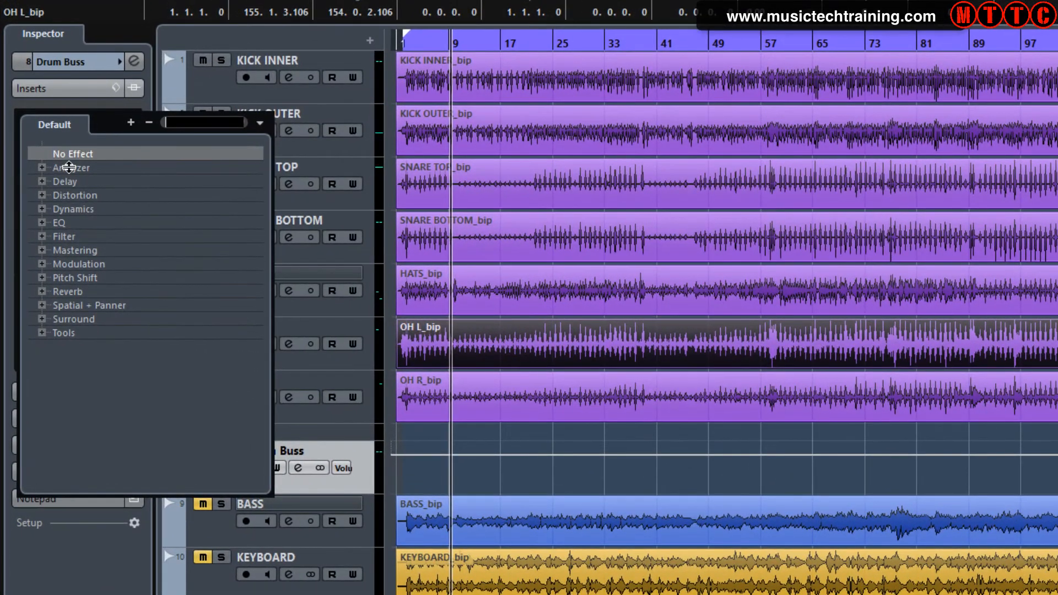
pyautogui.click(39, 207)
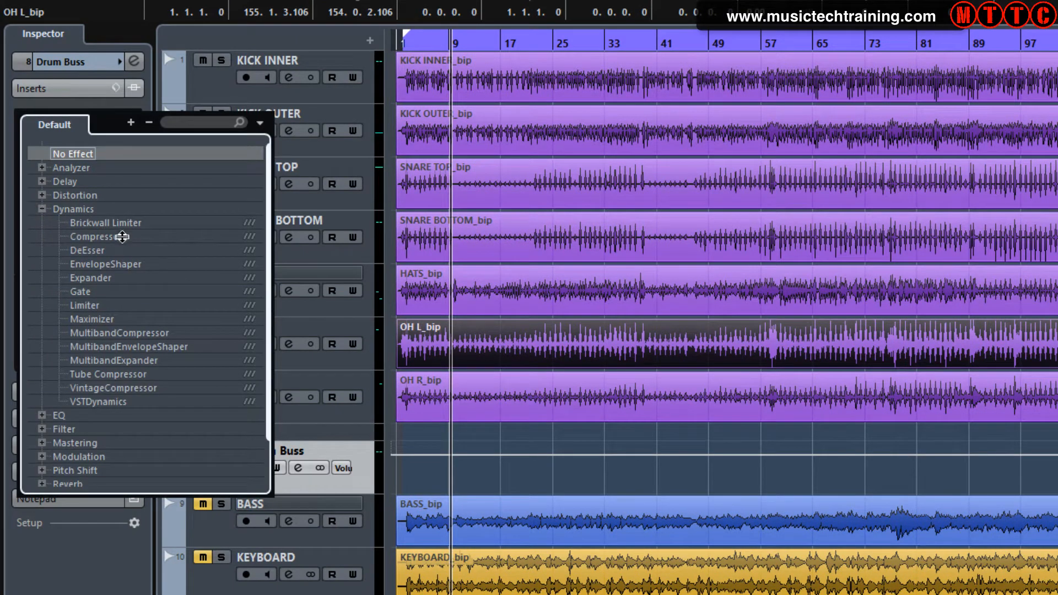
pyautogui.click(103, 230)
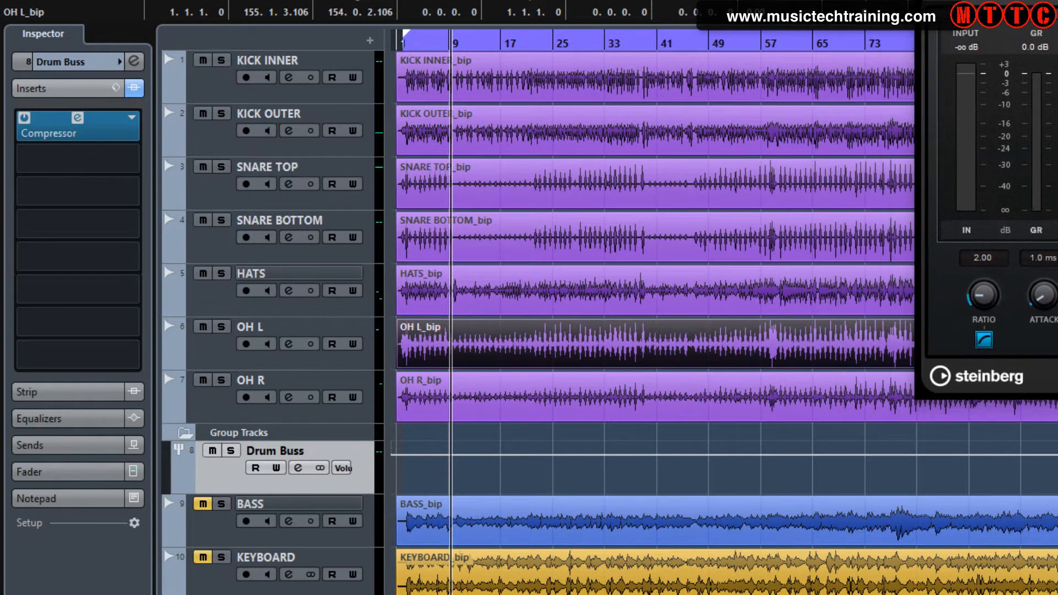
# Load the Tube Compressor into the second insert slot and move its plug-in window up
pyautogui.click(134, 158)
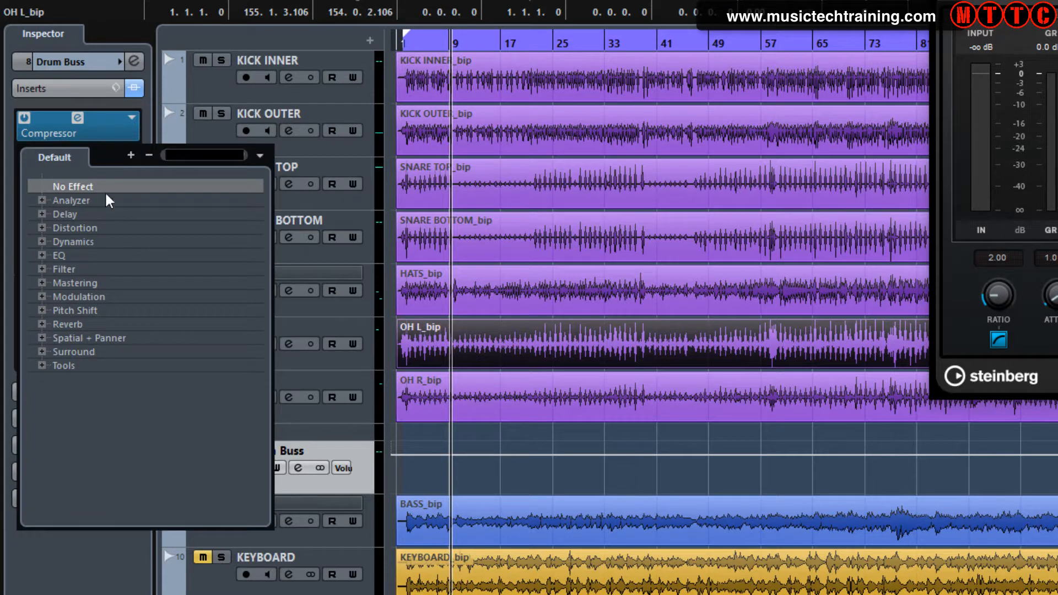
pyautogui.click(41, 242)
pyautogui.click(88, 408)
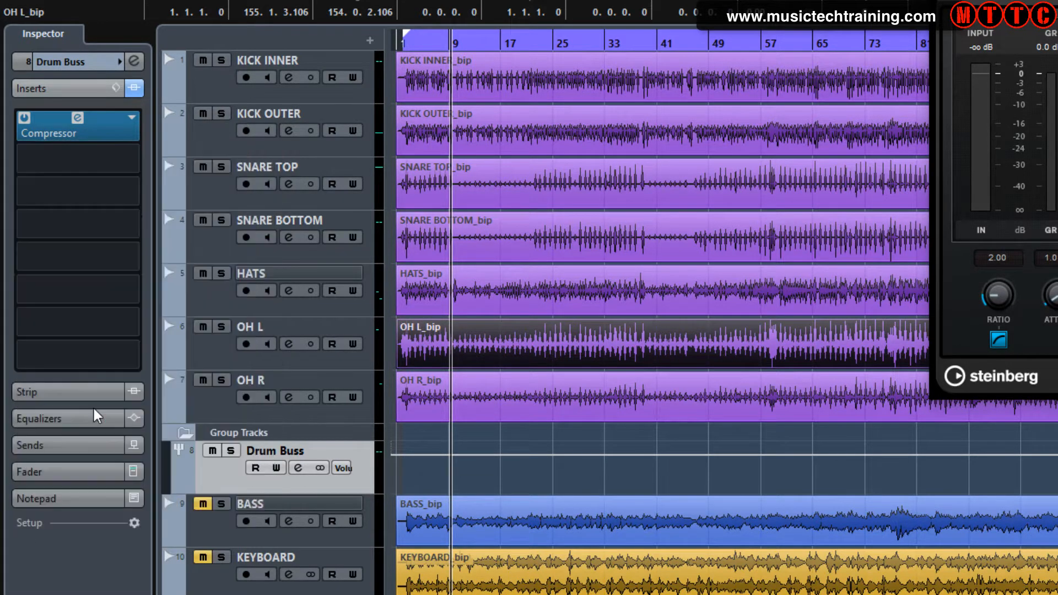
pyautogui.rightClick(96, 416)
pyautogui.click(660, 191)
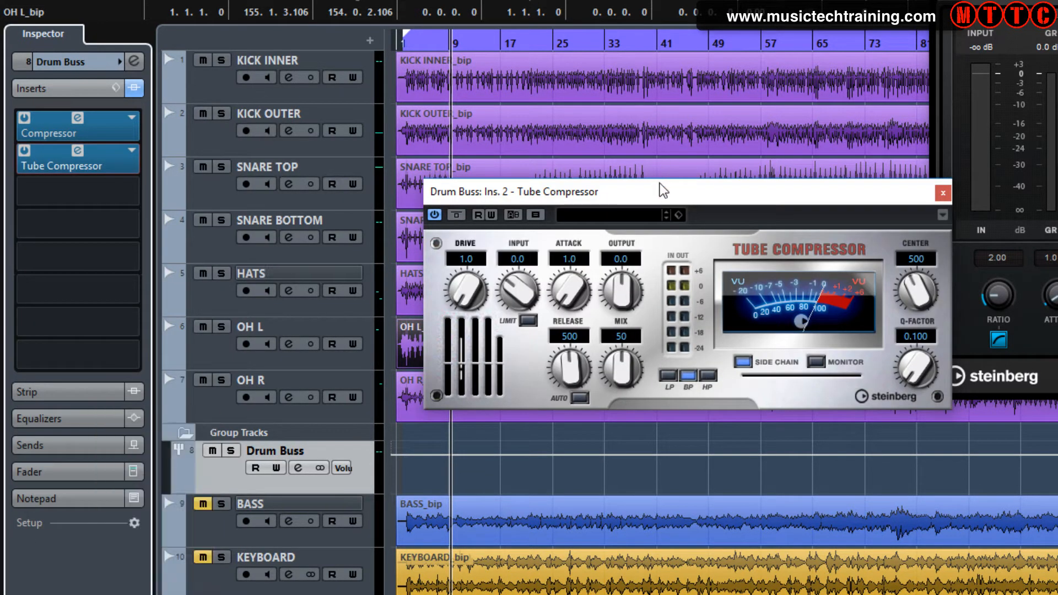
pyautogui.moveTo(660, 191); pyautogui.dragTo(636, 0)
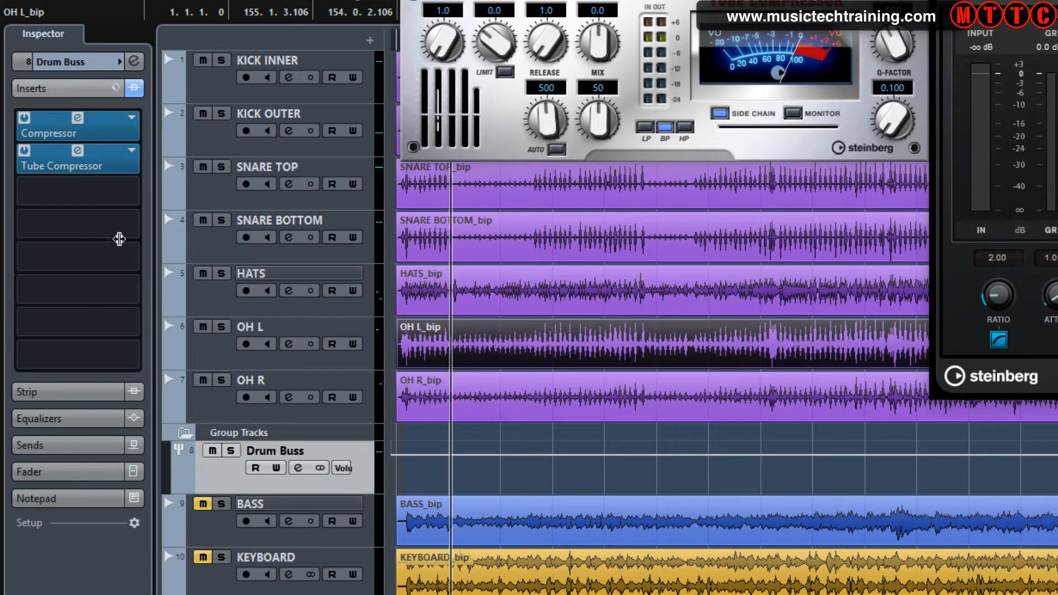
# Load the VintageCompressor into the third insert slot and reposition its window
pyautogui.click(128, 188)
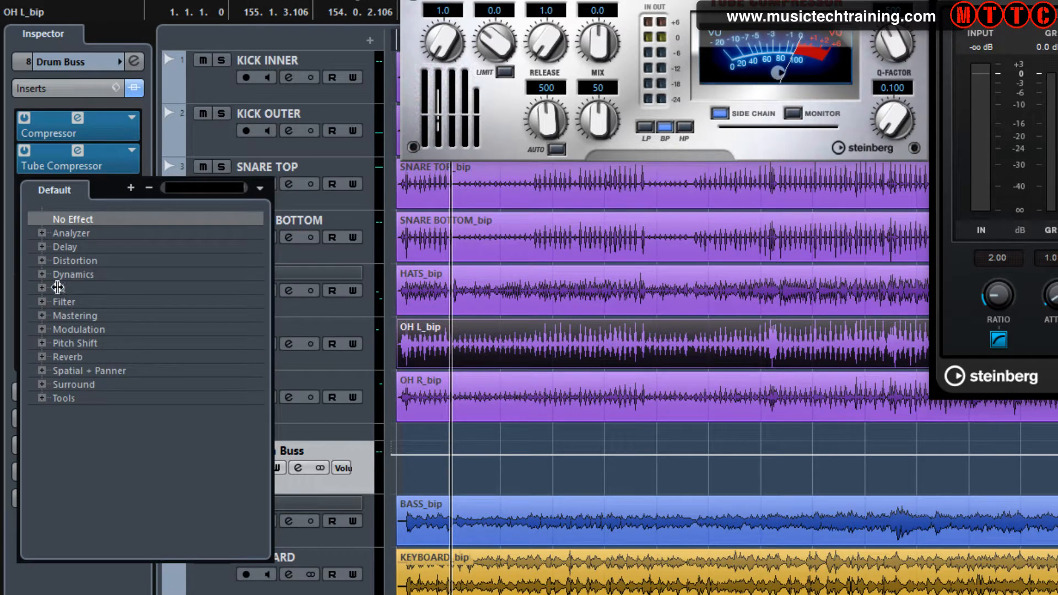
pyautogui.click(42, 273)
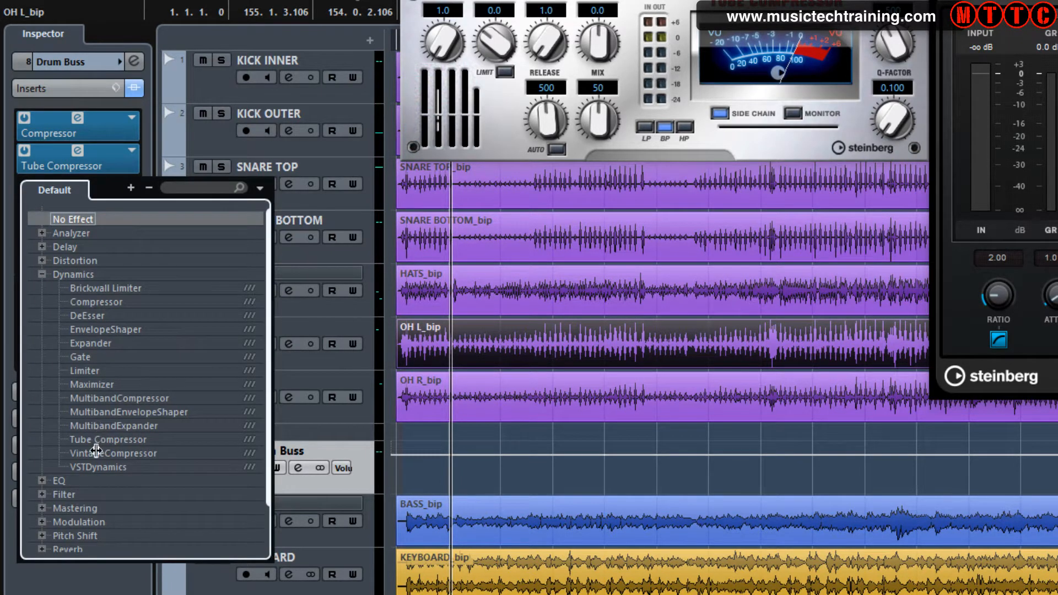
pyautogui.click(96, 452)
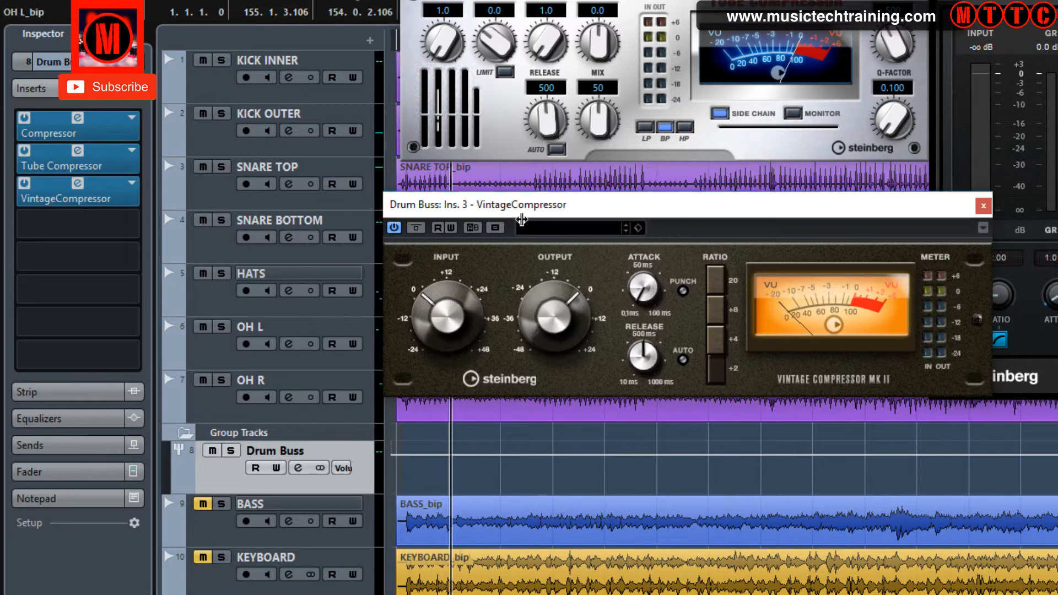
pyautogui.moveTo(503, 204); pyautogui.dragTo(442, 175)
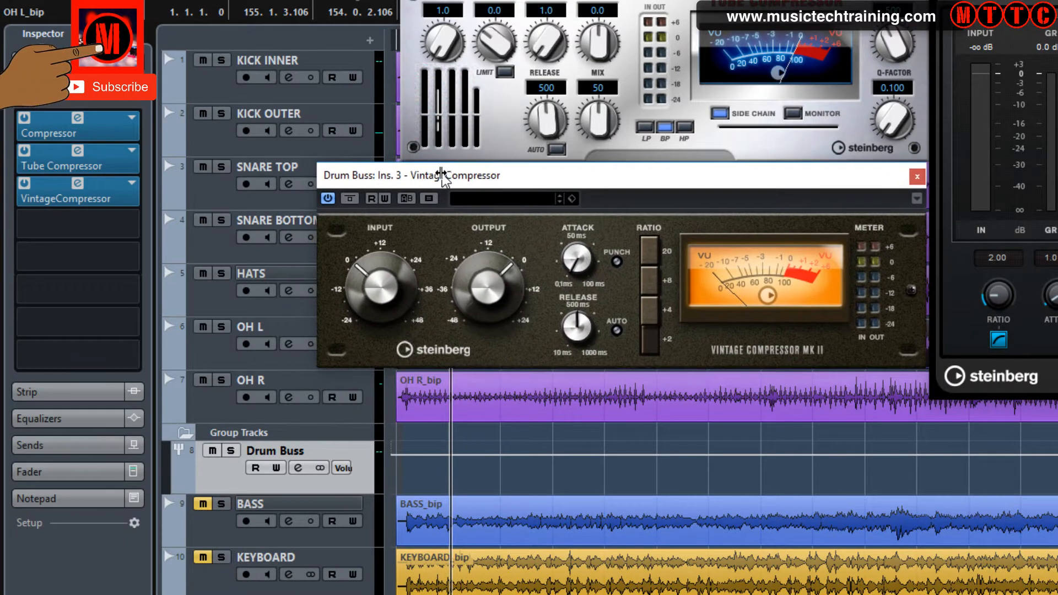
# Load VSTDynamics into the fourth insert slot of the Drum Buss track
pyautogui.click(125, 221)
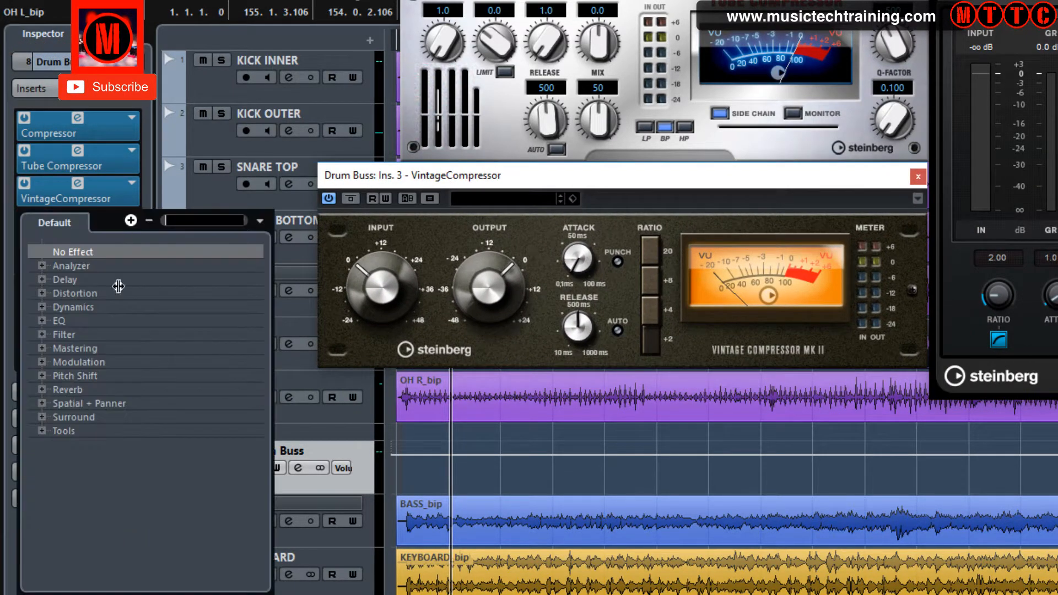
pyautogui.click(38, 305)
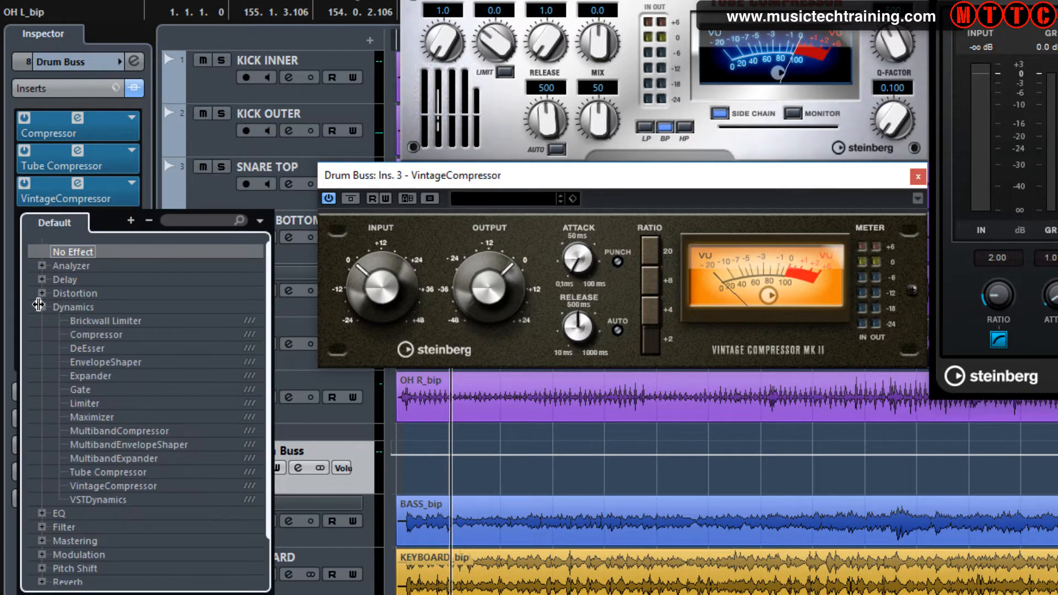
pyautogui.click(120, 501)
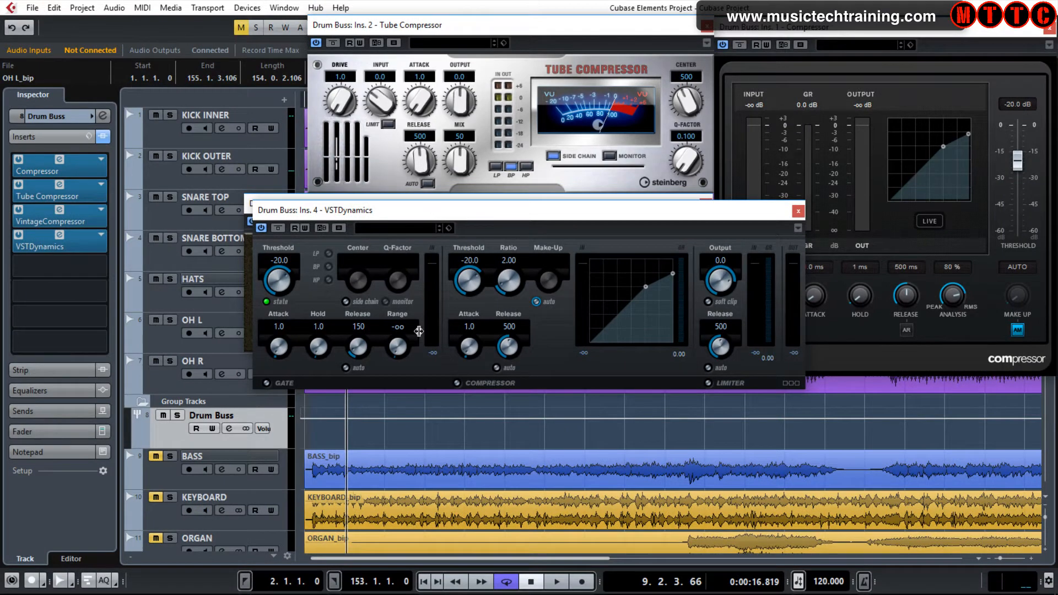
# Move the VSTDynamics plug-in window down beneath the VintageCompressor window
pyautogui.moveTo(432, 212); pyautogui.dragTo(337, 366)
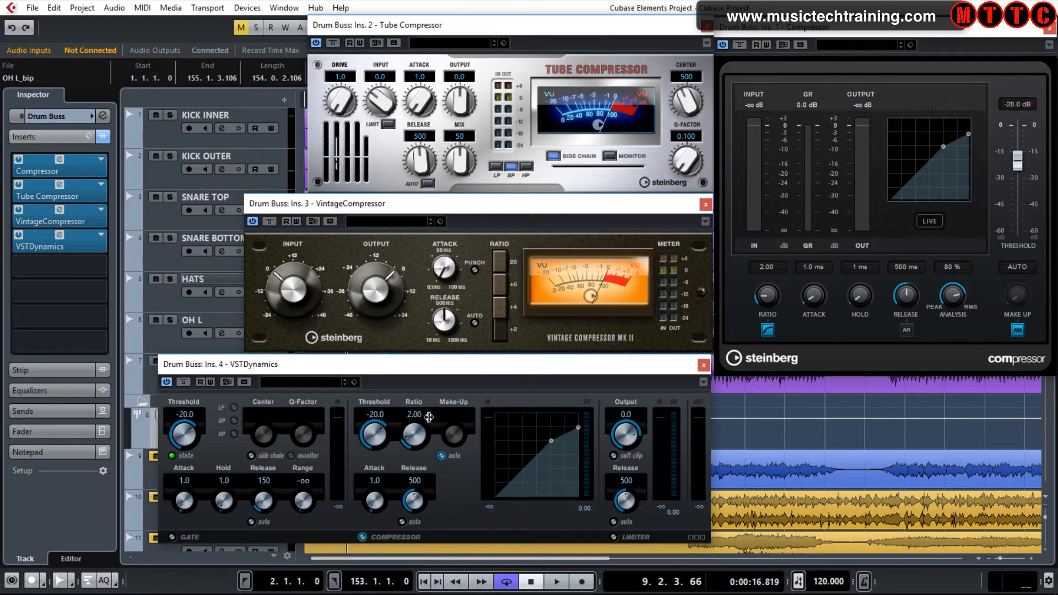
pyautogui.moveTo(410, 369); pyautogui.dragTo(416, 371)
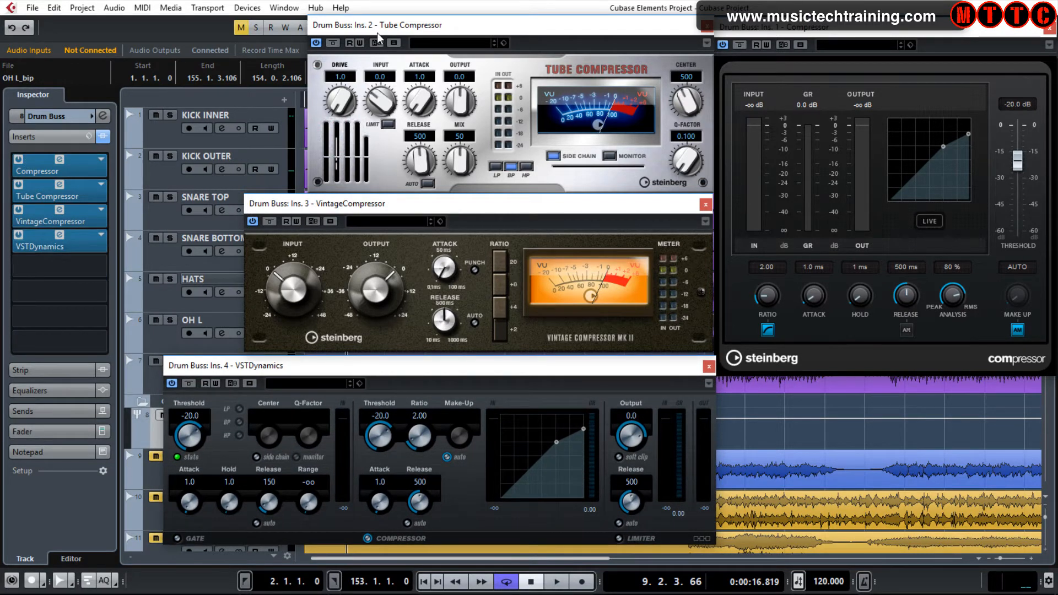
# Load the Funky Drums preset into the Compressor plug-in on insert 1
pyautogui.click(316, 43)
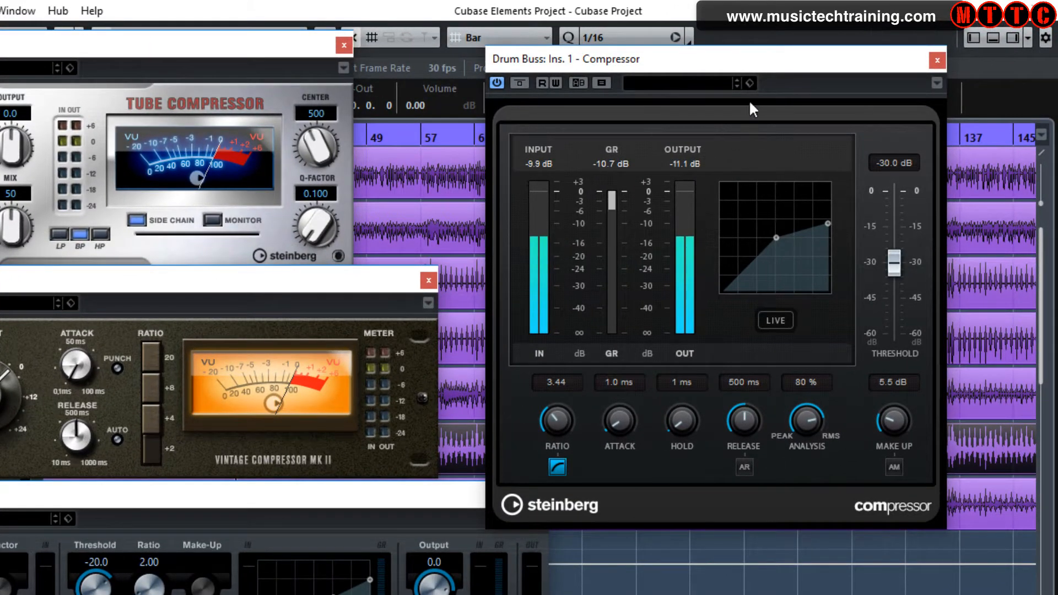
pyautogui.click(721, 80)
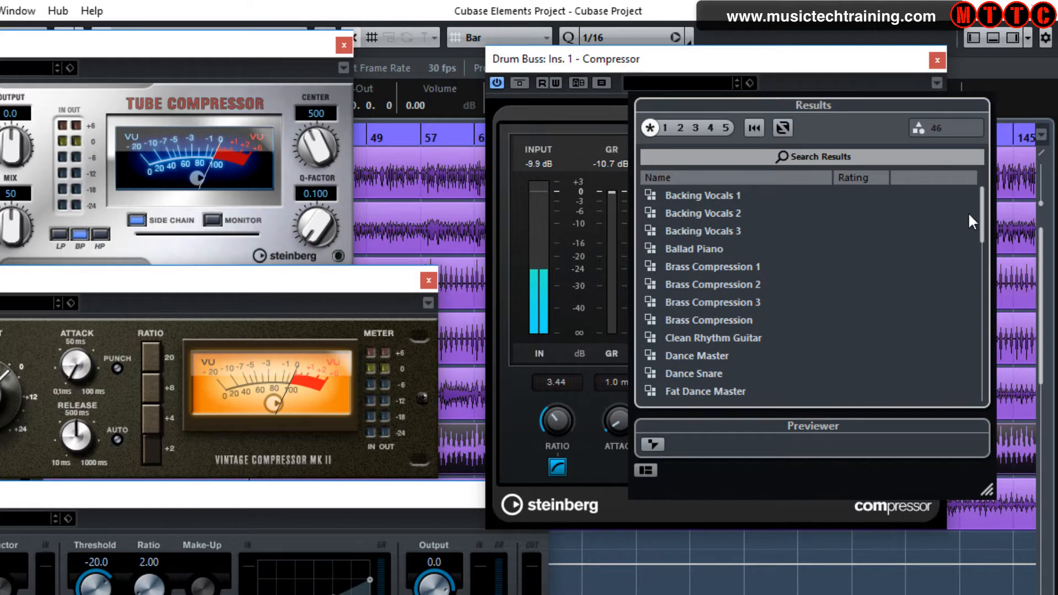
pyautogui.moveTo(979, 208); pyautogui.dragTo(980, 263)
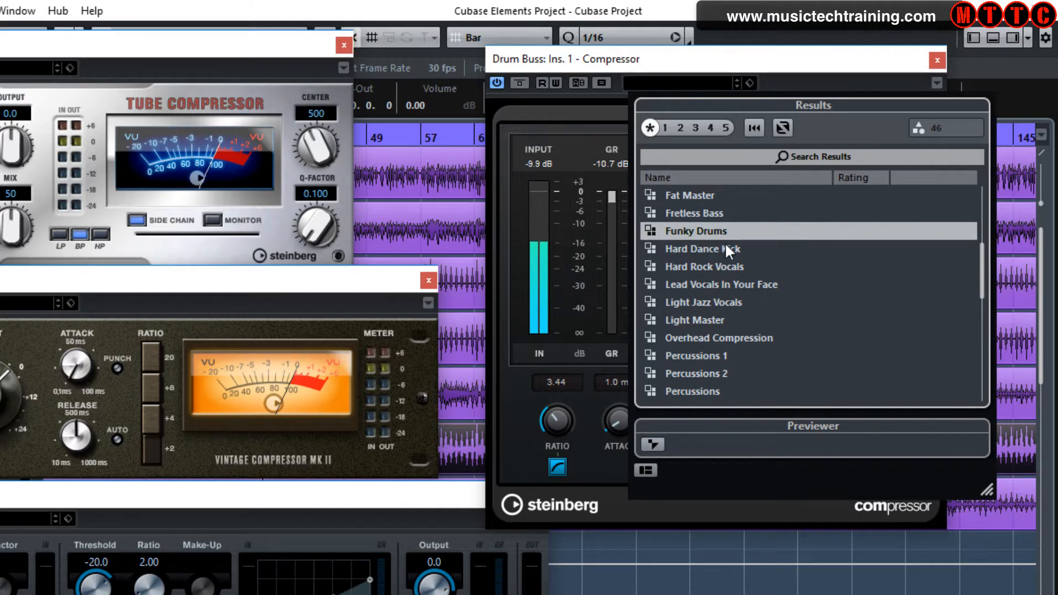
pyautogui.doubleClick(693, 229)
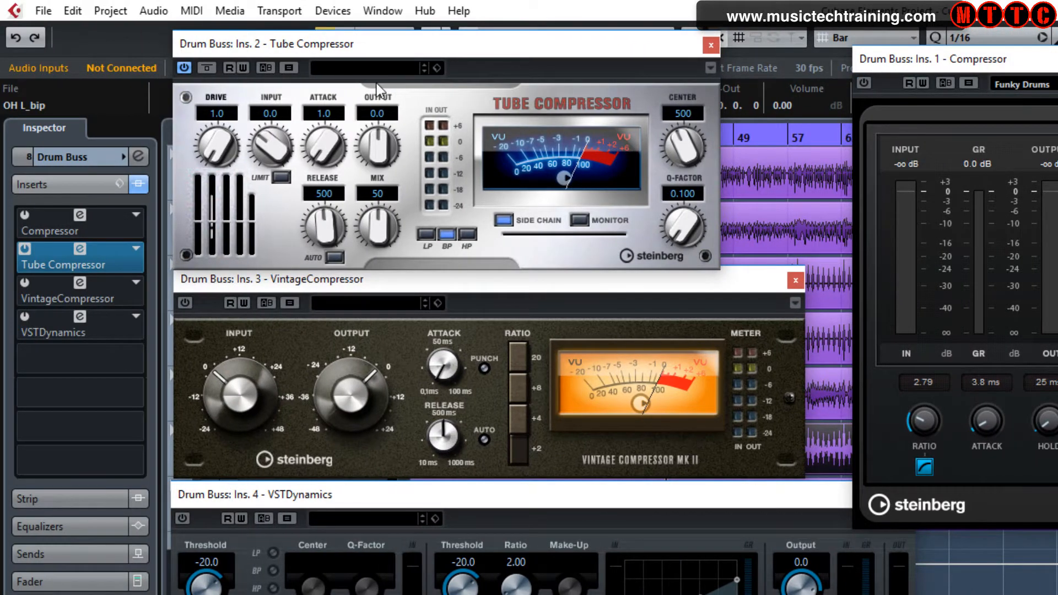
# Load the AM Drum Buss 1 preset into the Tube Compressor on insert 2
pyautogui.click(402, 64)
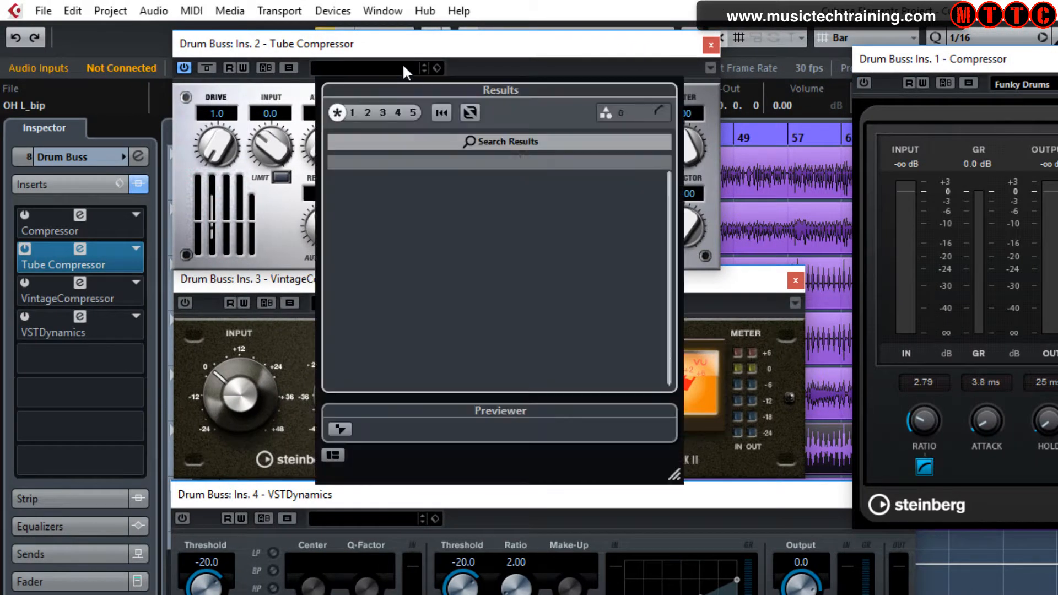
pyautogui.click(402, 64)
pyautogui.click(402, 63)
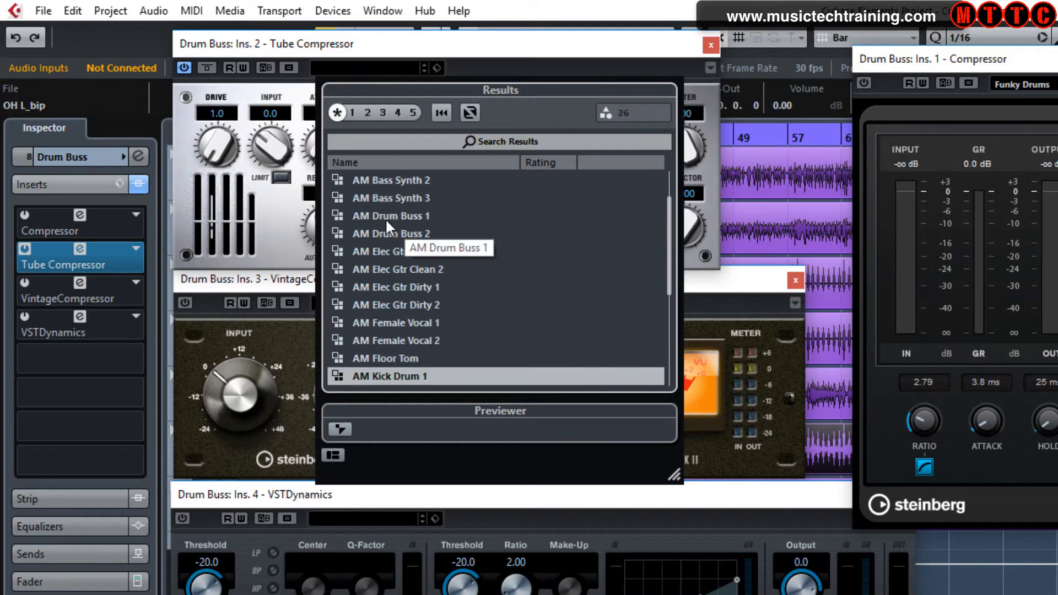
pyautogui.click(385, 218)
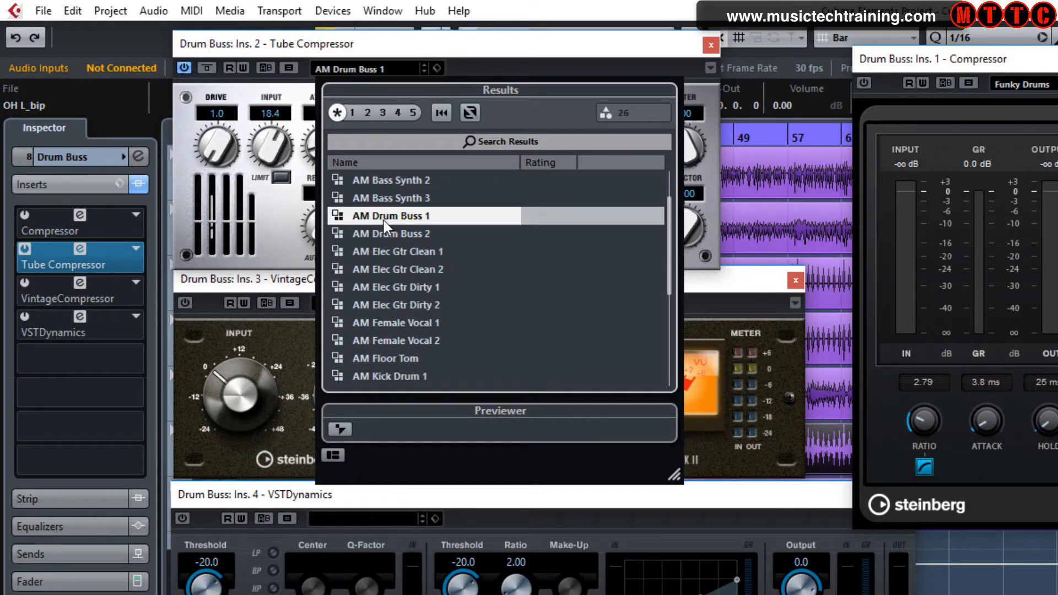
pyautogui.doubleClick(384, 220)
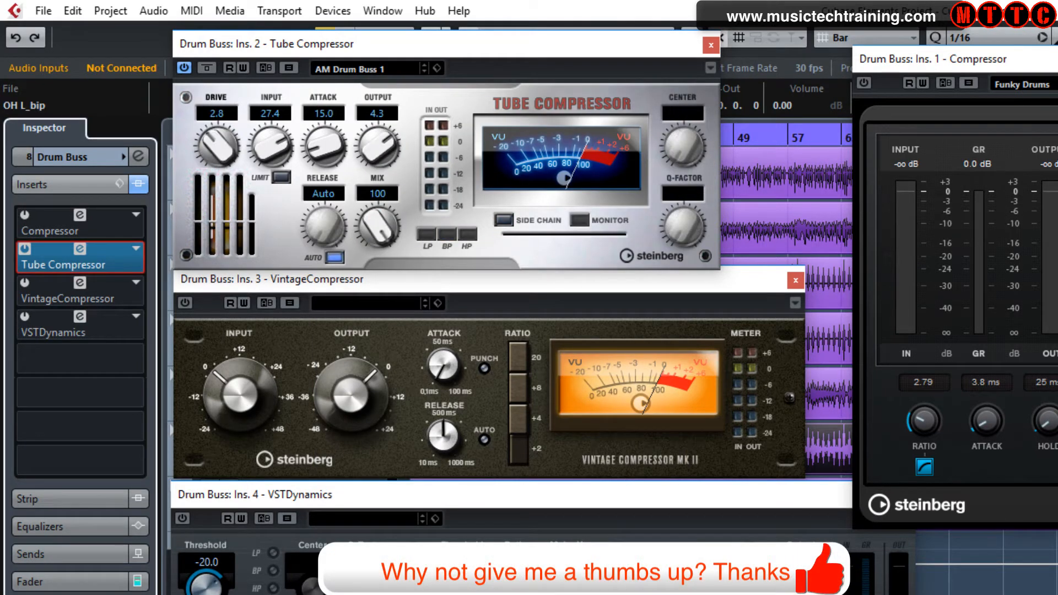
# Load the Funk Drums preset into the VintageCompressor on insert 3
pyautogui.click(383, 297)
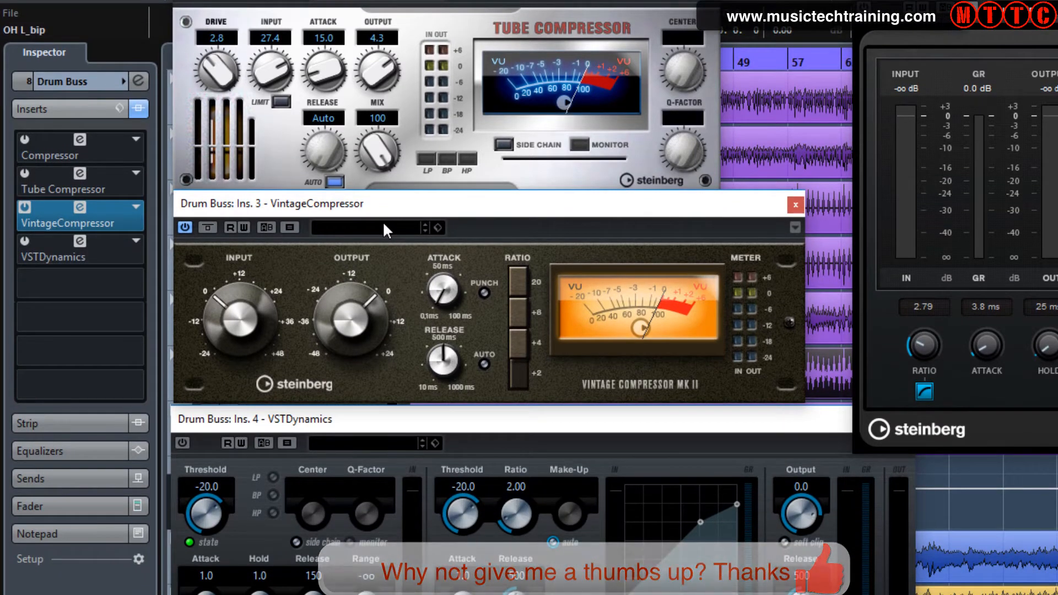
pyautogui.click(384, 224)
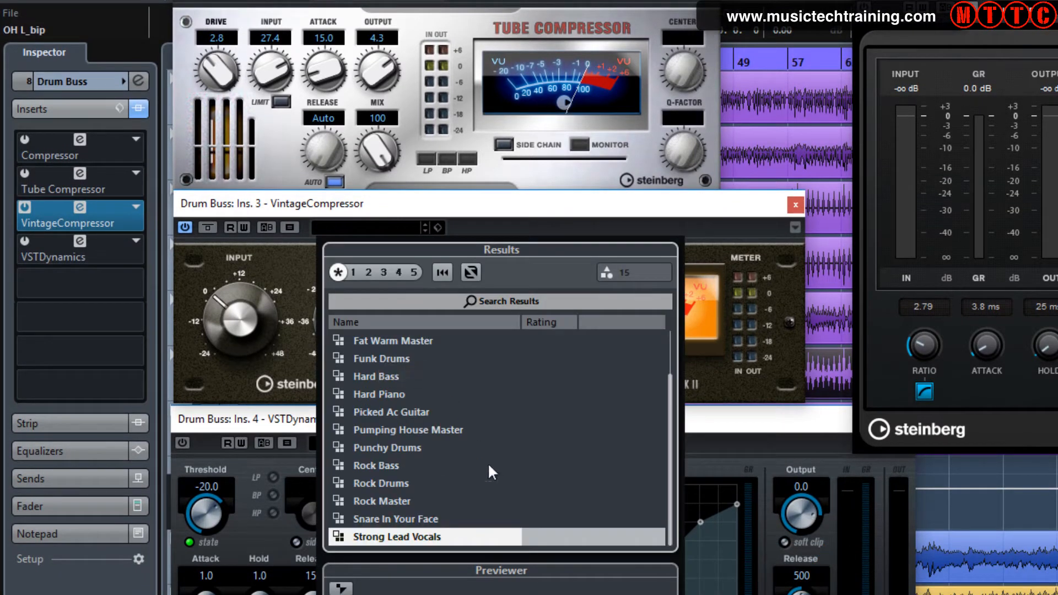
pyautogui.doubleClick(382, 357)
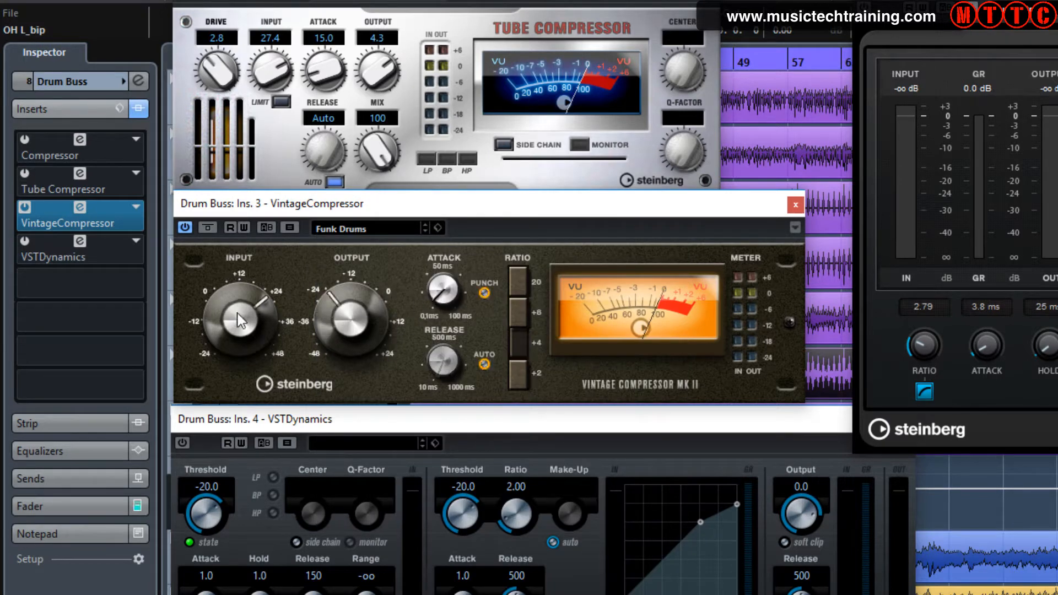
# Switch off the VintageCompressor's Auto release and Punch options
pyautogui.click(485, 364)
pyautogui.click(484, 293)
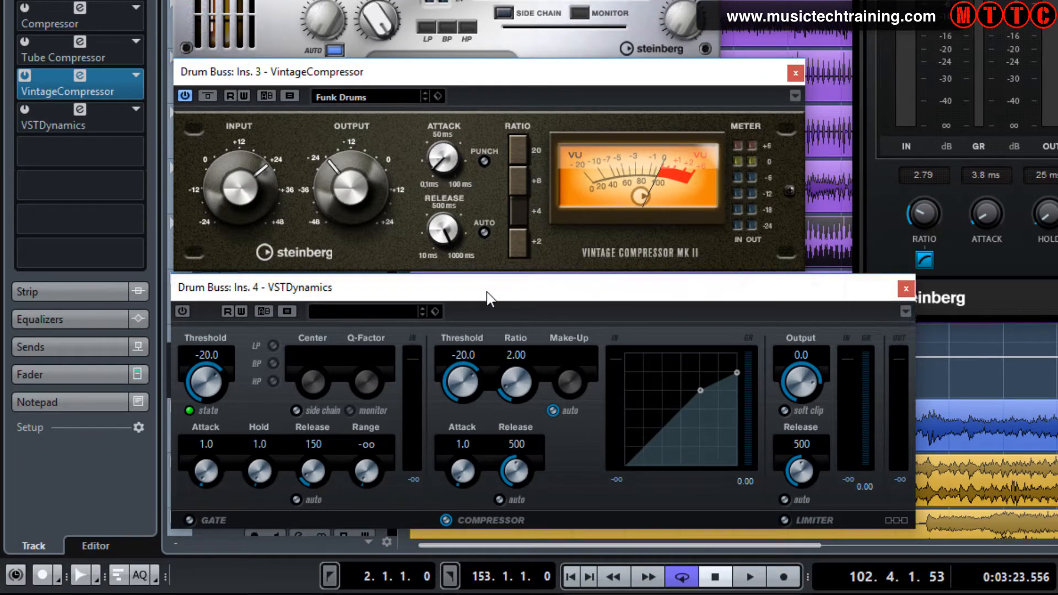
# Load the Funky Drums preset into VSTDynamics on insert 4
pyautogui.click(416, 287)
pyautogui.click(374, 309)
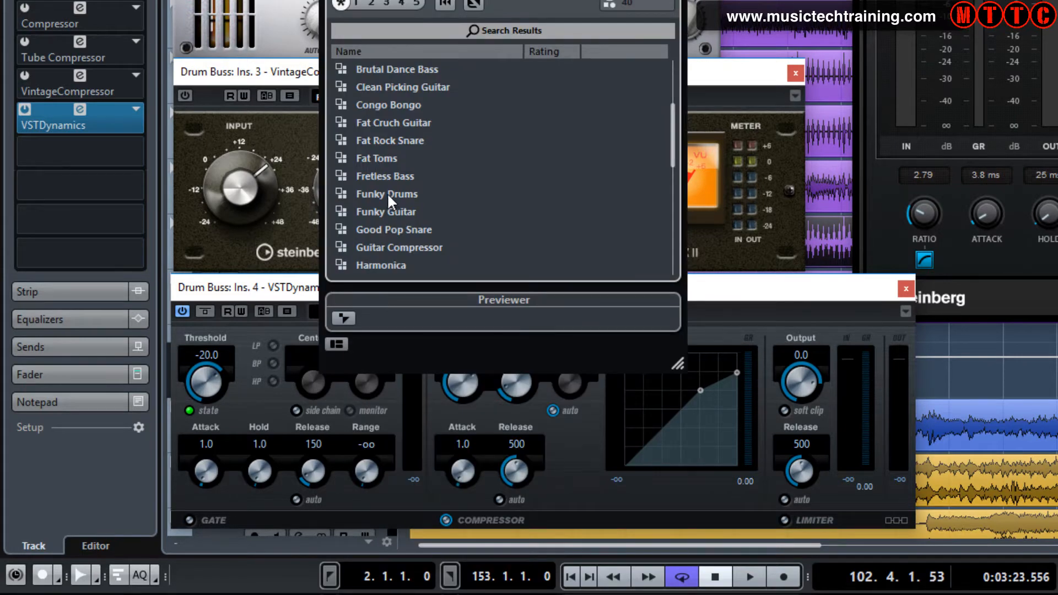
pyautogui.click(387, 194)
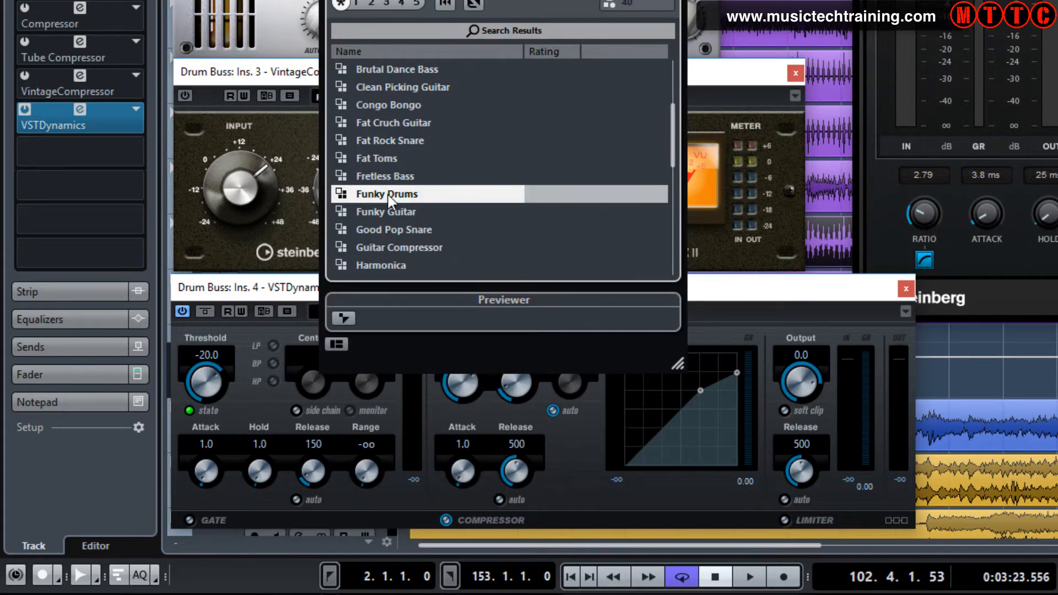
pyautogui.doubleClick(388, 194)
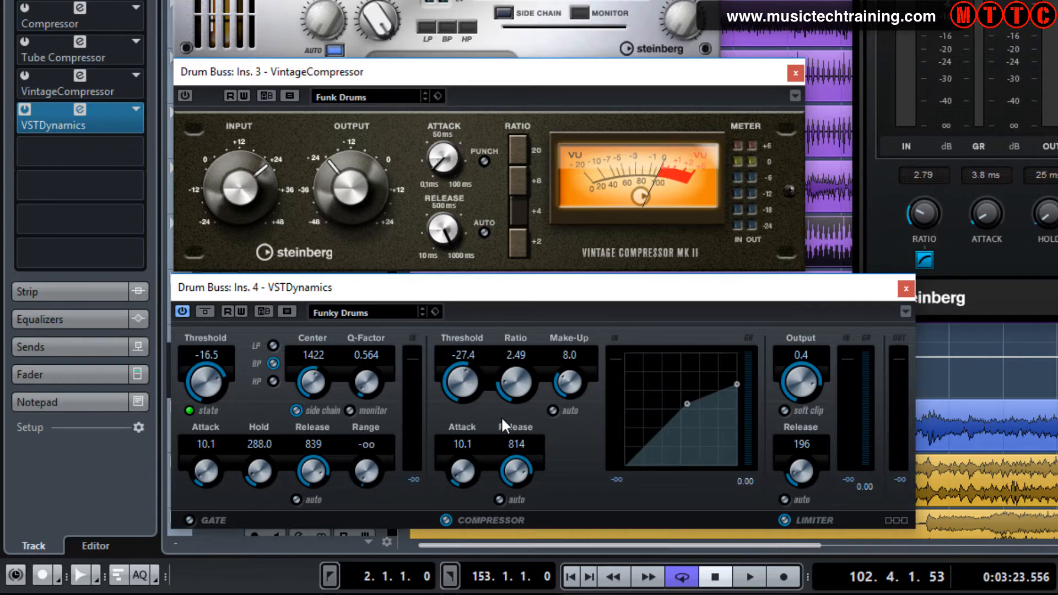
# Start playback and toggle the Limiter and Compressor modules in VSTDynamics
pyautogui.press('space')
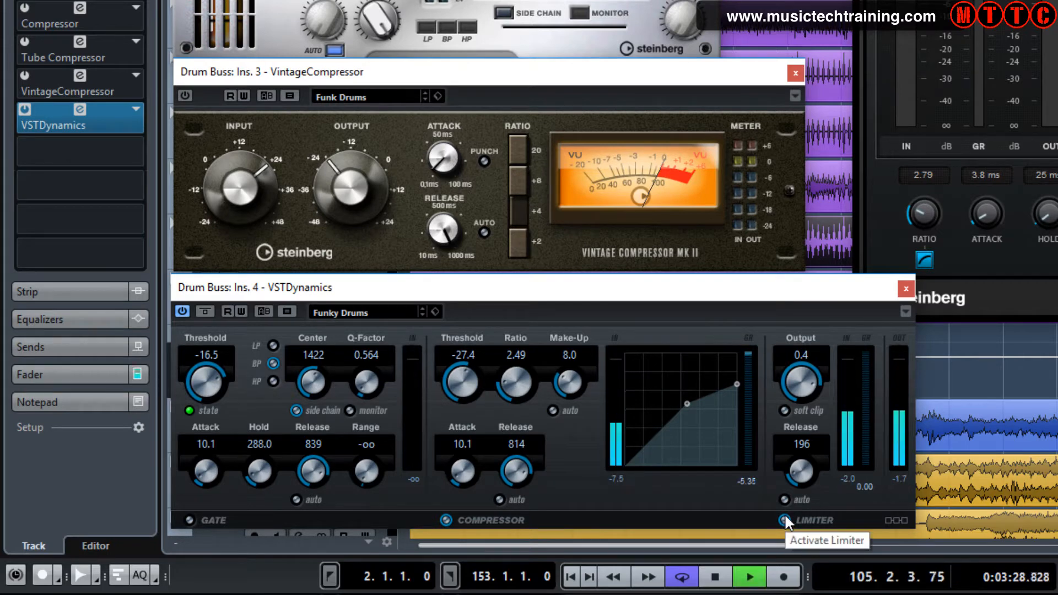
pyautogui.click(785, 519)
pyautogui.click(445, 518)
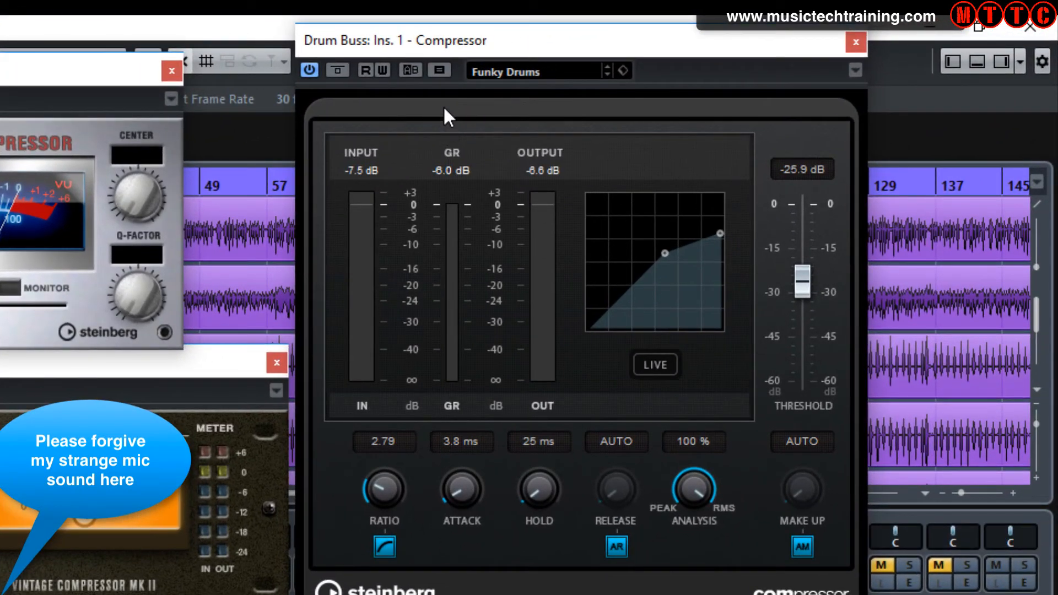
# Stop playback, toggle bypass on the Tube Compressor and VintageCompressor to compare, and restart playback
pyautogui.press('space')
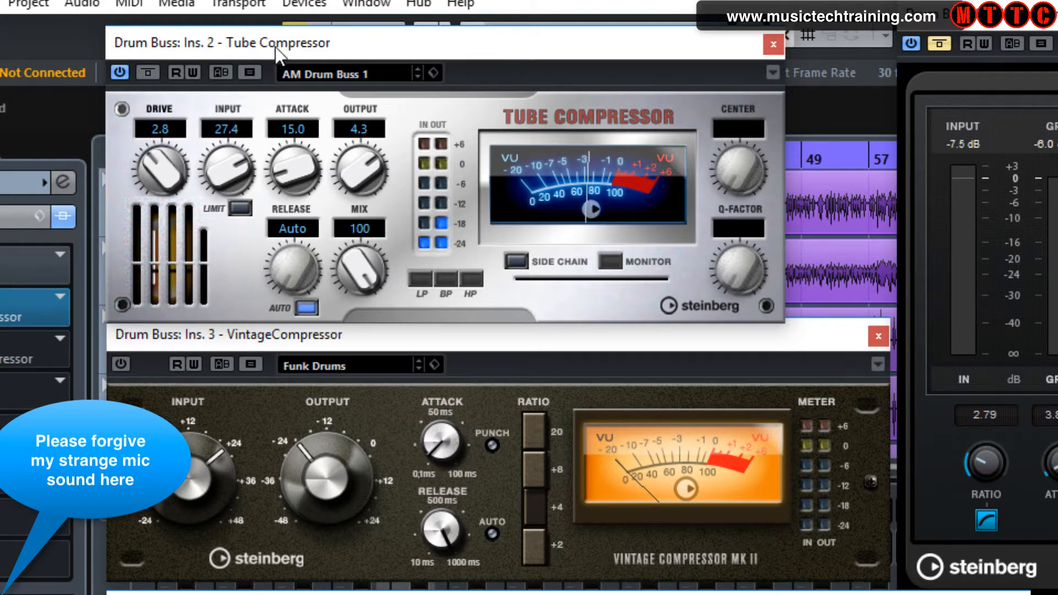
pyautogui.click(116, 71)
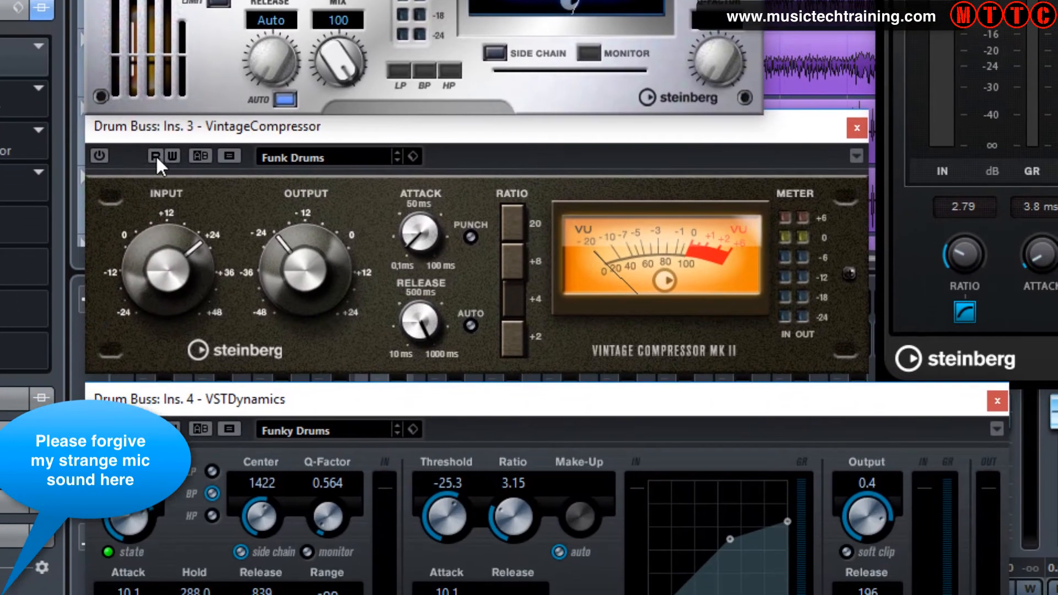
pyautogui.click(98, 154)
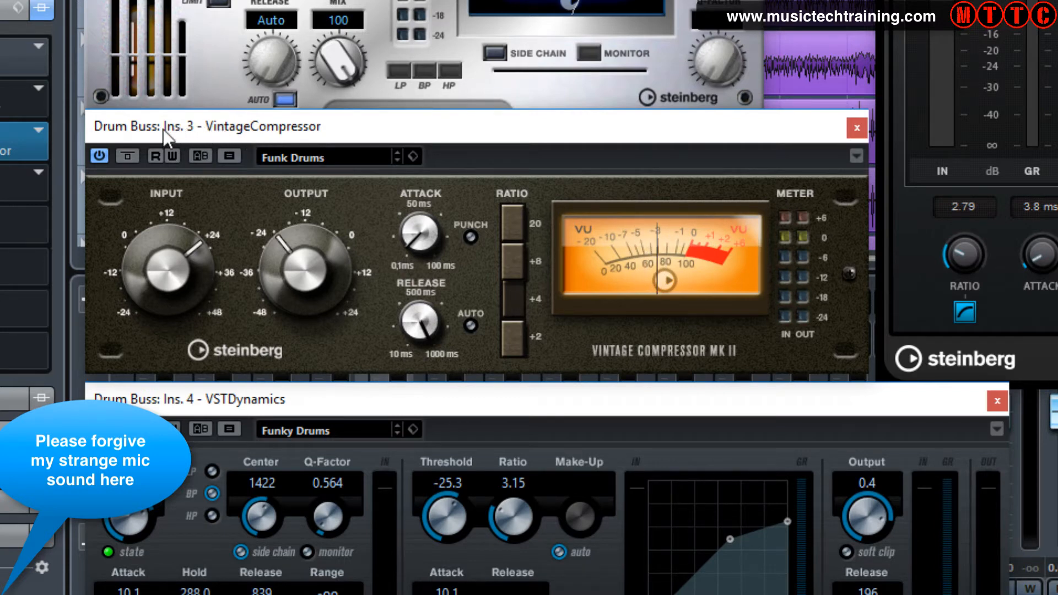
pyautogui.click(100, 155)
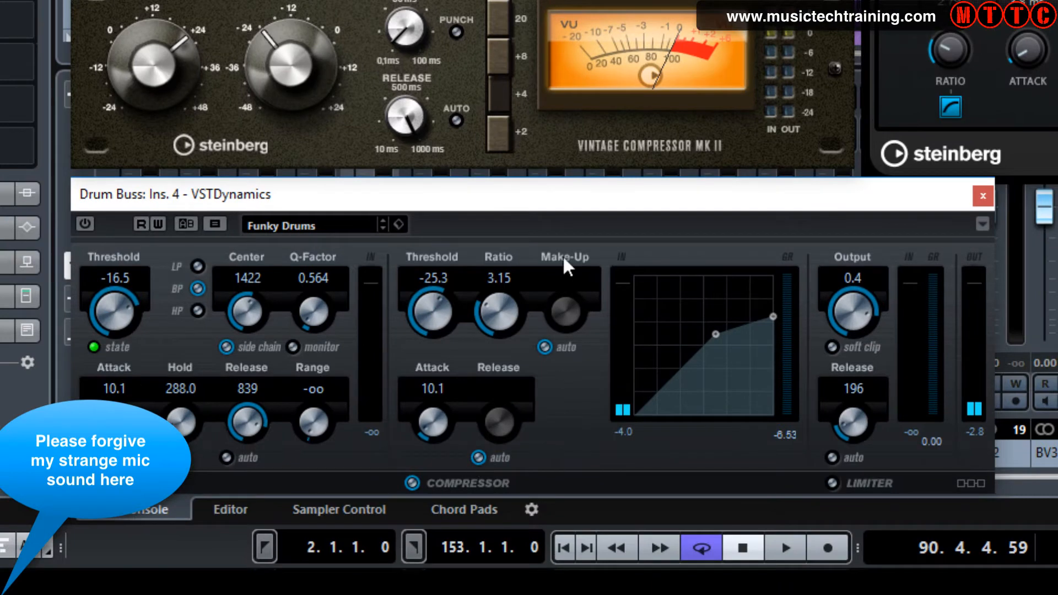
pyautogui.moveTo(557, 194); pyautogui.dragTo(554, 173)
pyautogui.press('space')
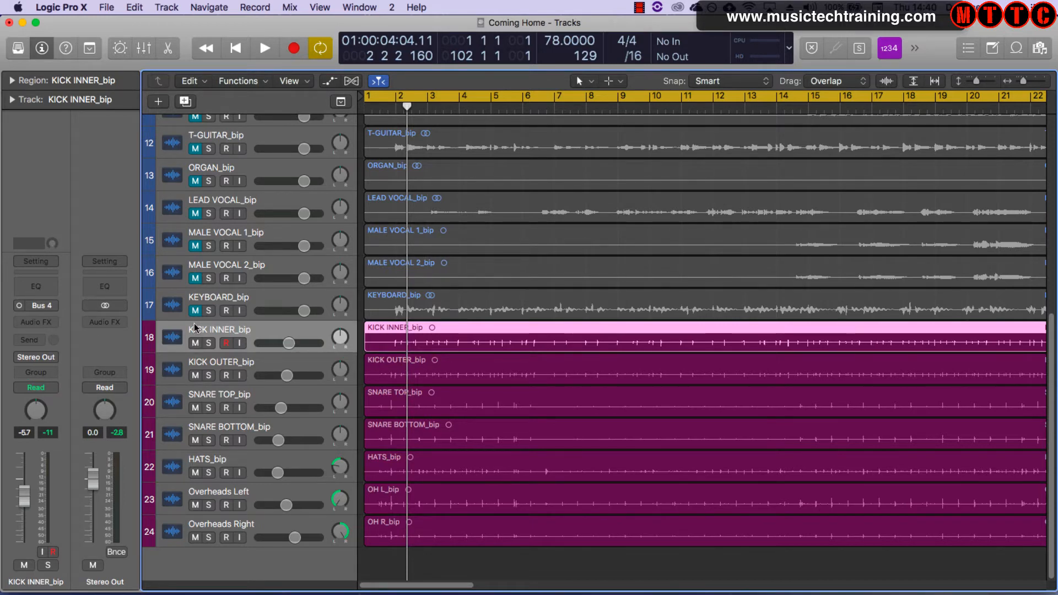
# Switch to Logic Pro X, step through the drum tracks, and open the Mixer showing the drum channels
pyautogui.press('Down')
pyautogui.press('Down')
pyautogui.press('Down')
pyautogui.press('Down')
pyautogui.press('Down')
pyautogui.press('Down')
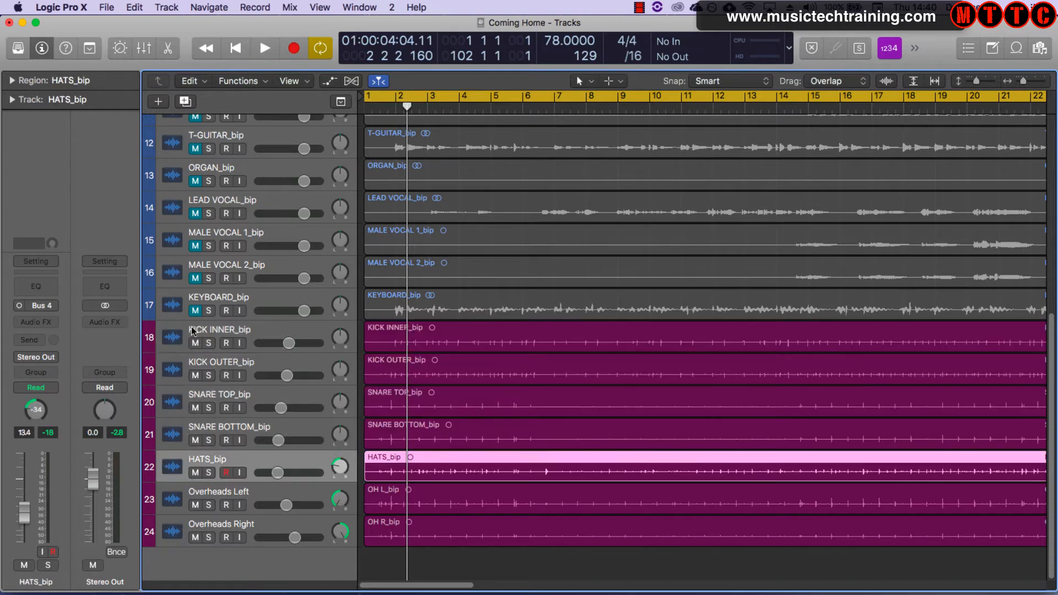
pyautogui.press('Up')
pyautogui.press('Up')
pyautogui.press('Up')
pyautogui.press('Up')
pyautogui.press('Up')
pyautogui.press('Up')
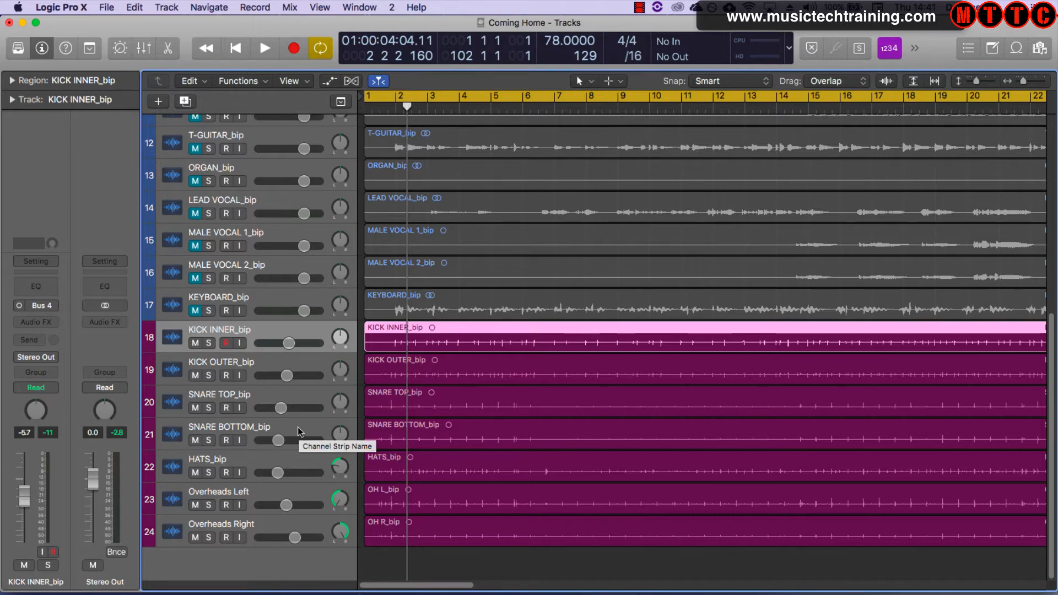
pyautogui.press('x')
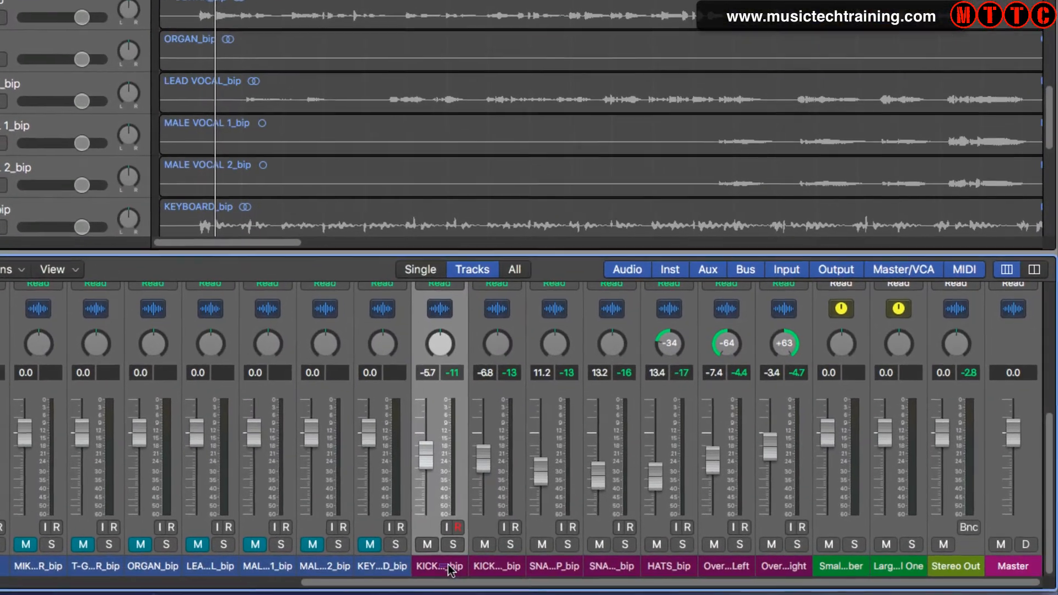
pyautogui.moveTo(581, 575); pyautogui.dragTo(648, 576)
# Select the kick through overhead channels and route their outputs to Bus 10
pyautogui.moveTo(527, 570); pyautogui.dragTo(777, 565)
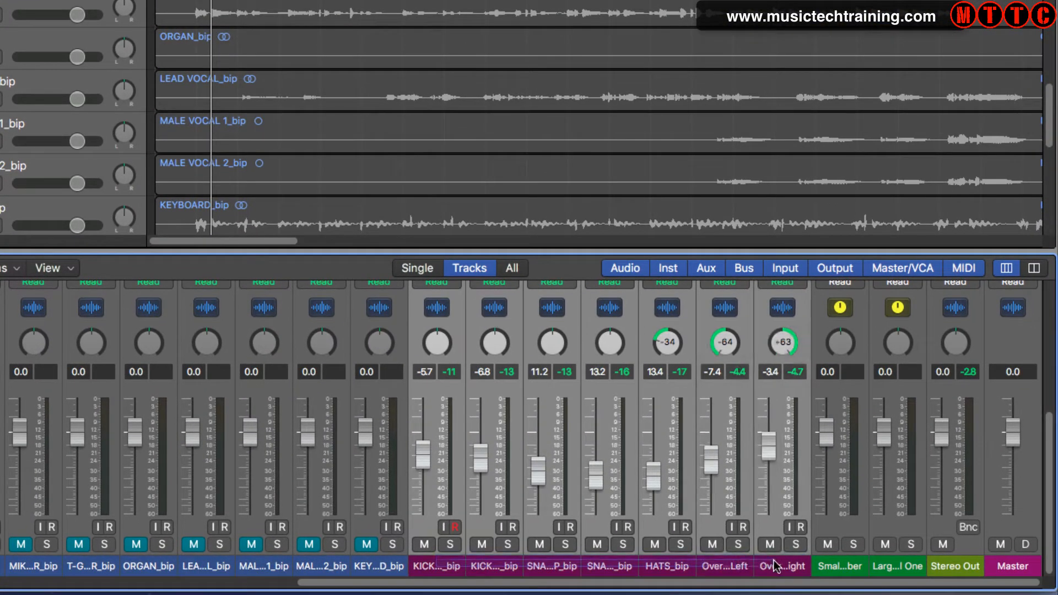
pyautogui.scroll(5, 1046, 476)
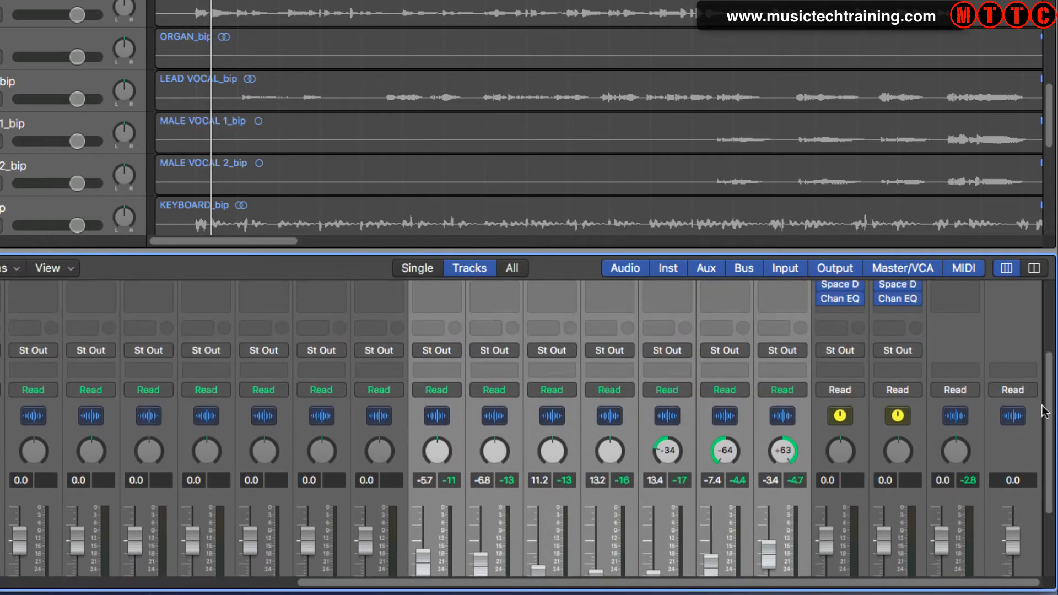
pyautogui.click(444, 359)
pyautogui.moveTo(462, 421)
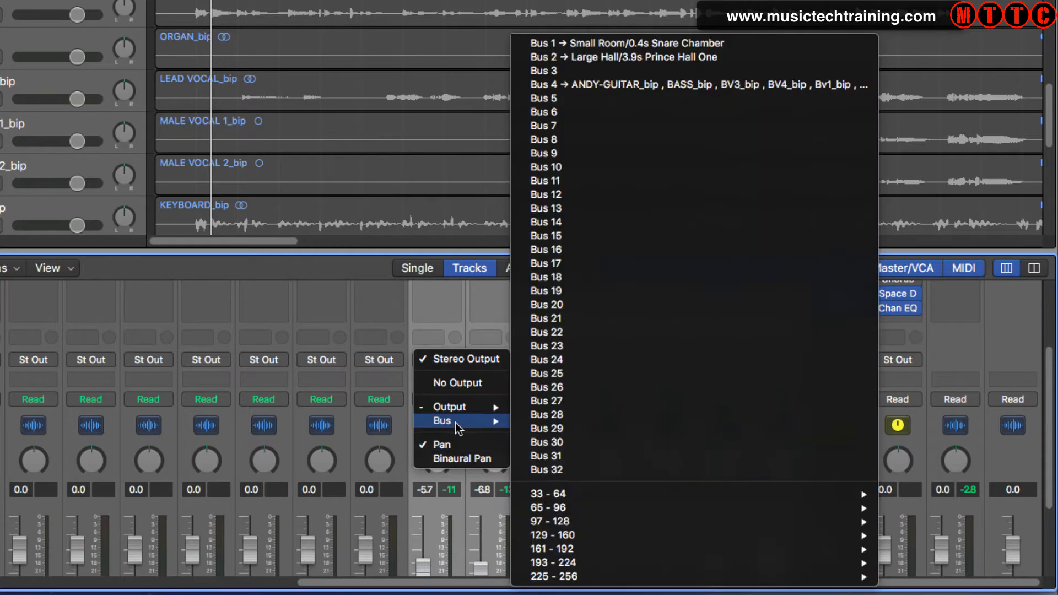
pyautogui.click(613, 180)
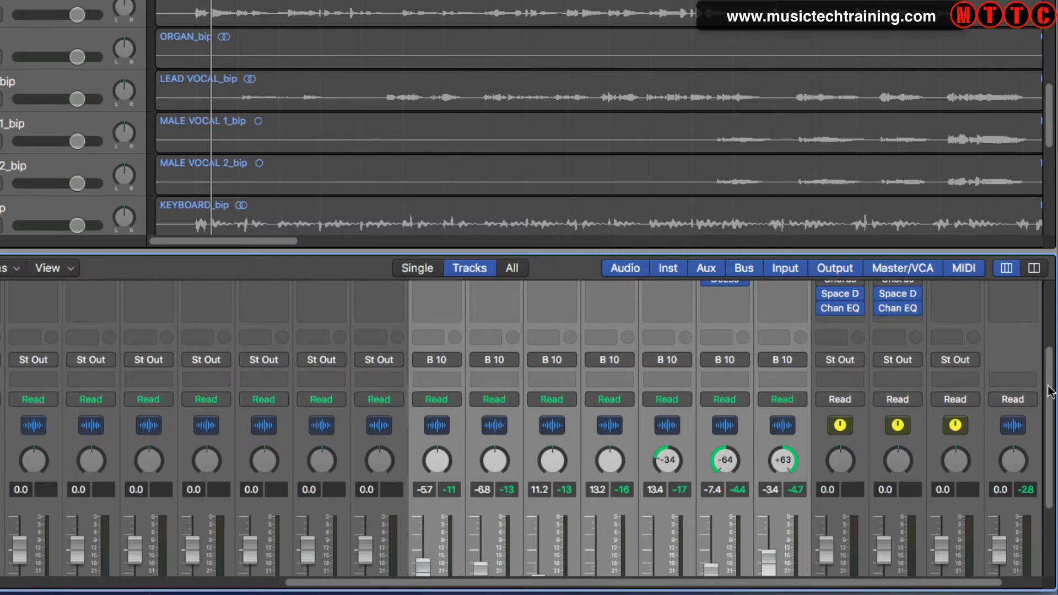
# Rename the Aux 3 channel strip to Drum Buss
pyautogui.moveTo(1050, 391); pyautogui.dragTo(1052, 477)
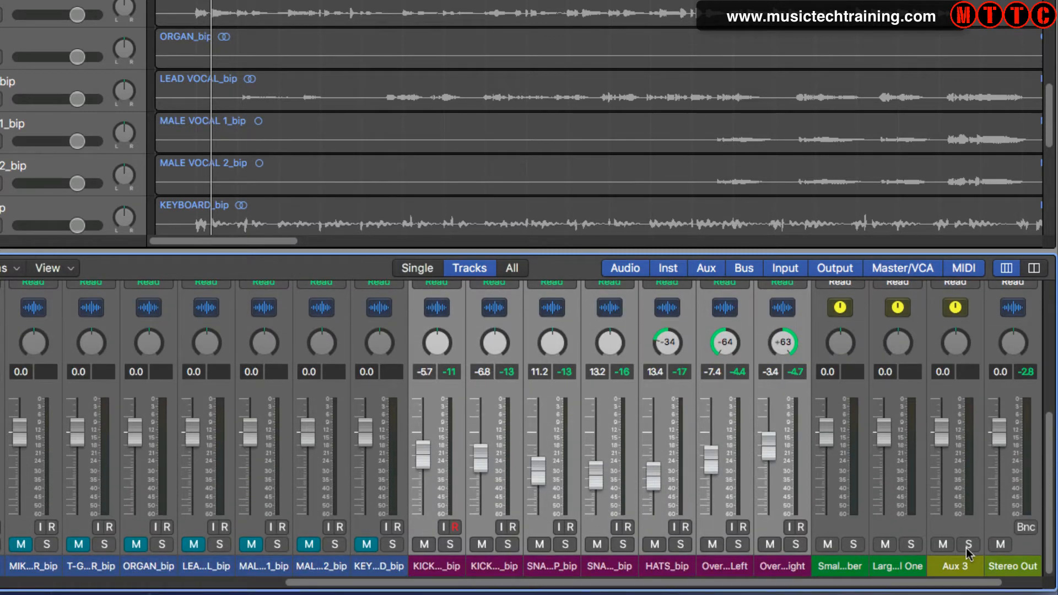
pyautogui.moveTo(1053, 453); pyautogui.dragTo(1043, 335)
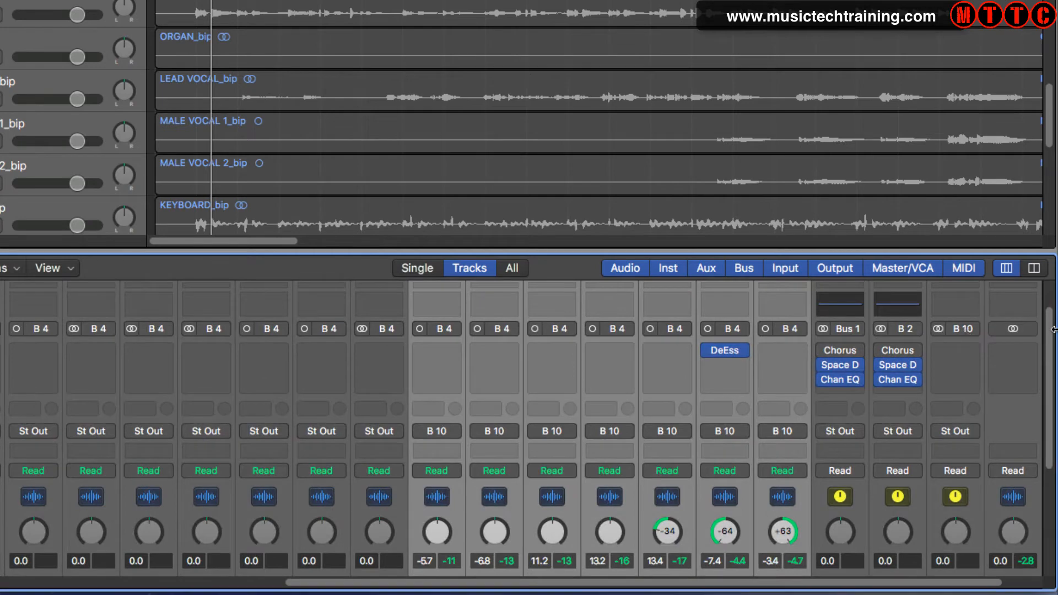
pyautogui.moveTo(1052, 331); pyautogui.dragTo(1054, 530)
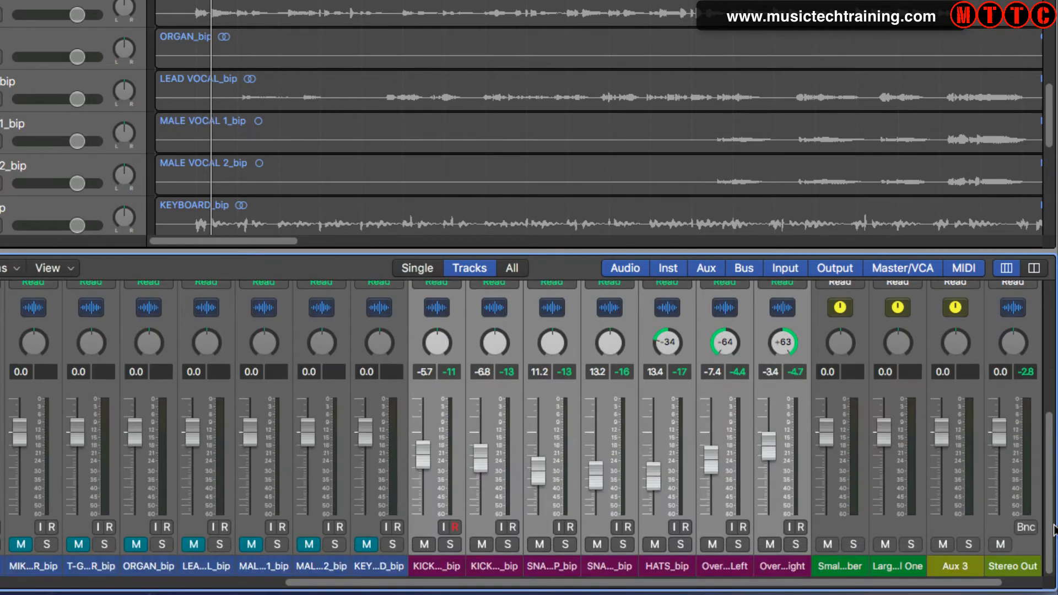
pyautogui.doubleClick(959, 566)
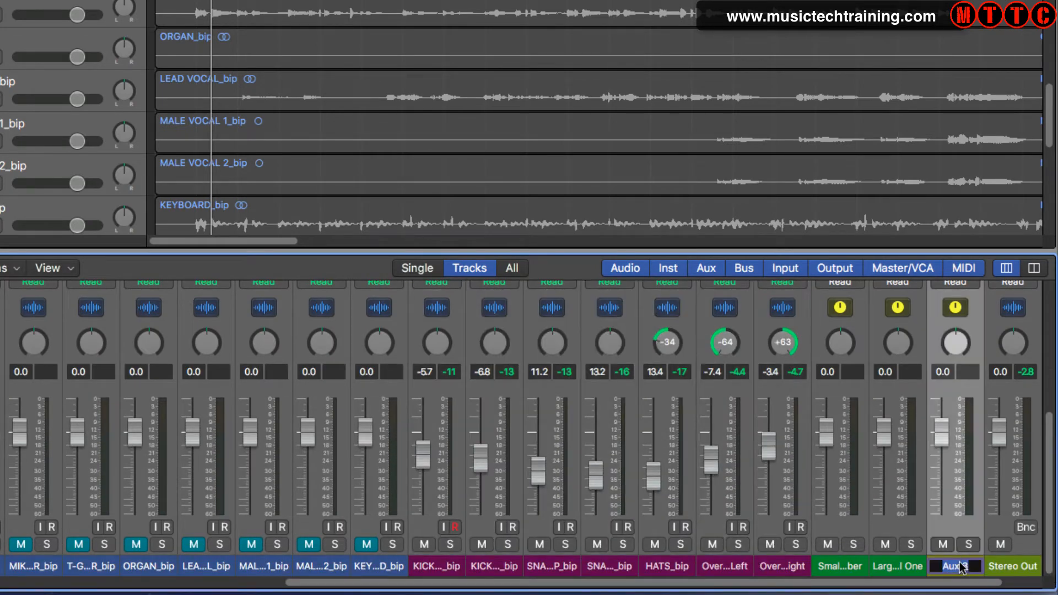
pyautogui.write('Drum Ba')
pyautogui.press('BackSpace')
pyautogui.write('uss')
pyautogui.press('Return')
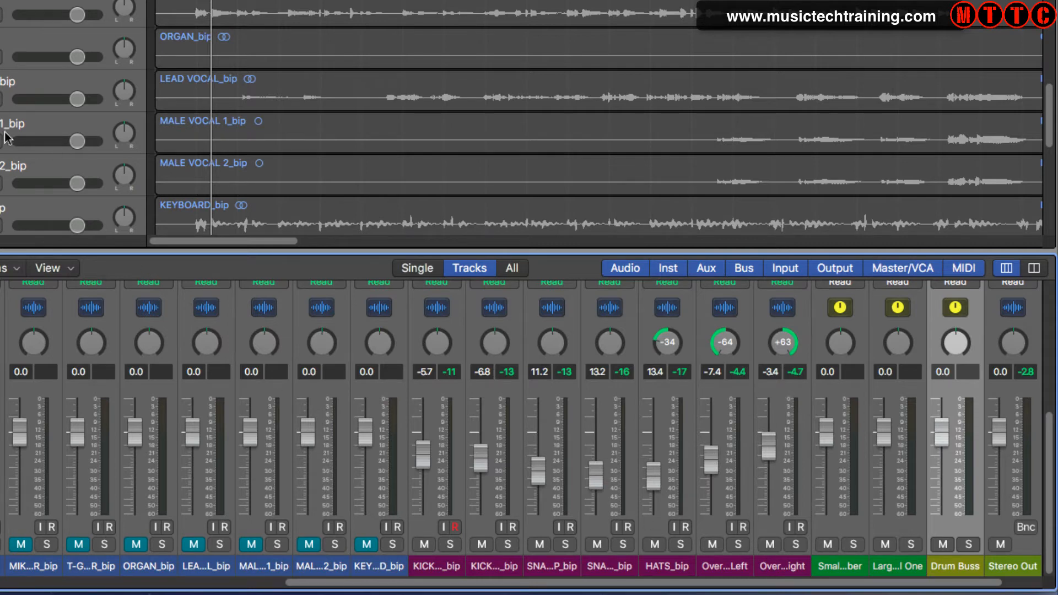
# Hide the Mixer and select the KICK INNER track to show its channel and the Drum Buss strip
pyautogui.press('space')
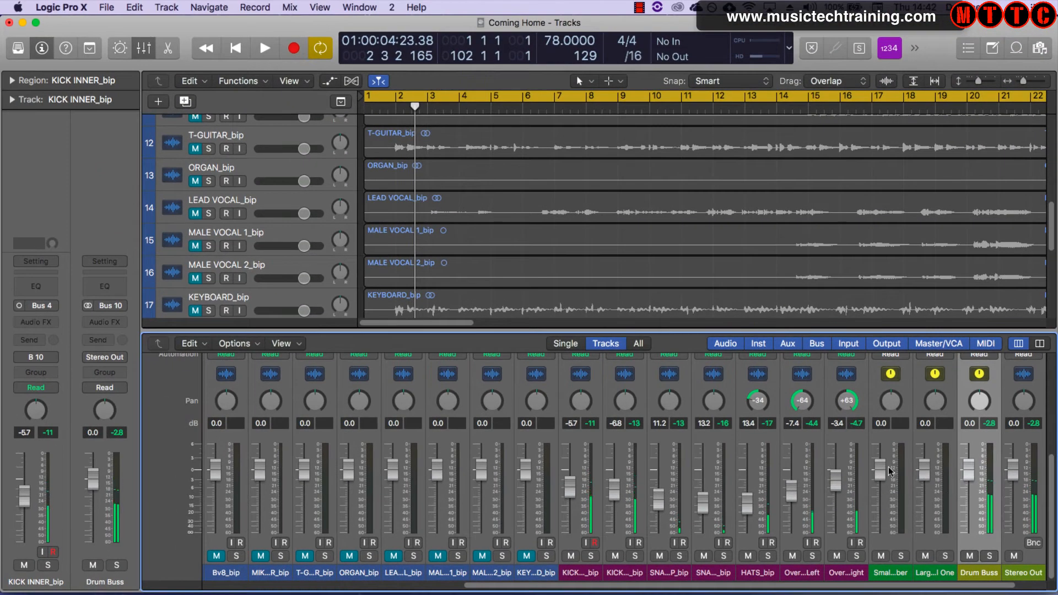
pyautogui.press('x')
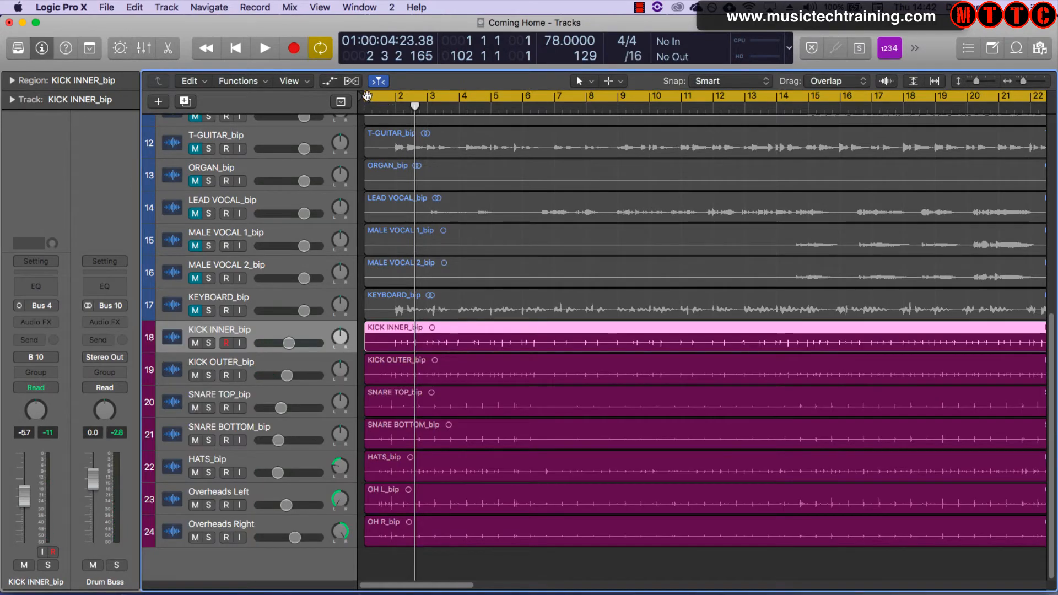
pyautogui.moveTo(369, 96); pyautogui.dragTo(381, 98)
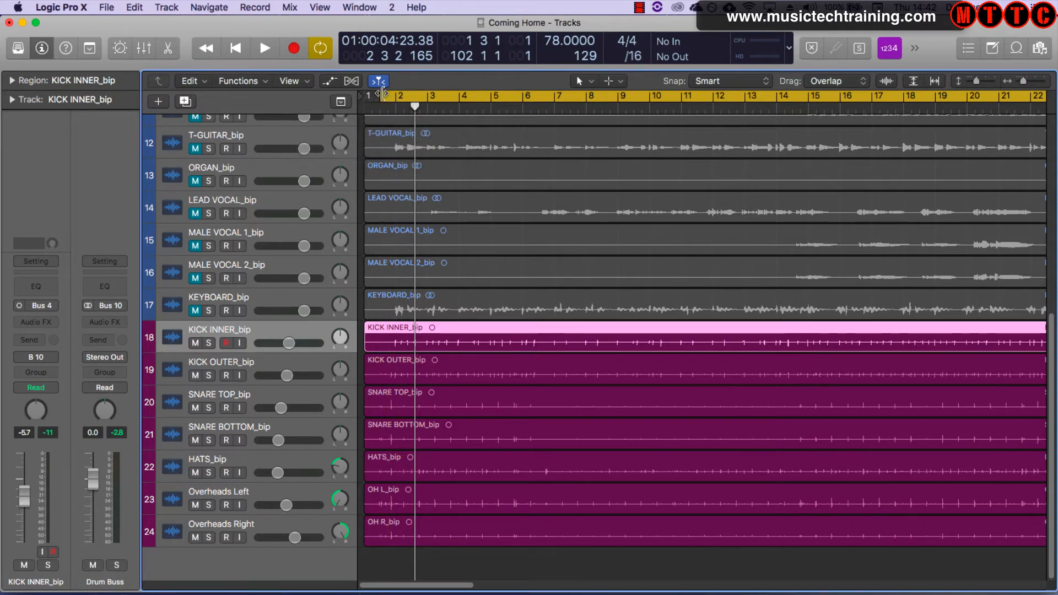
pyautogui.click(465, 561)
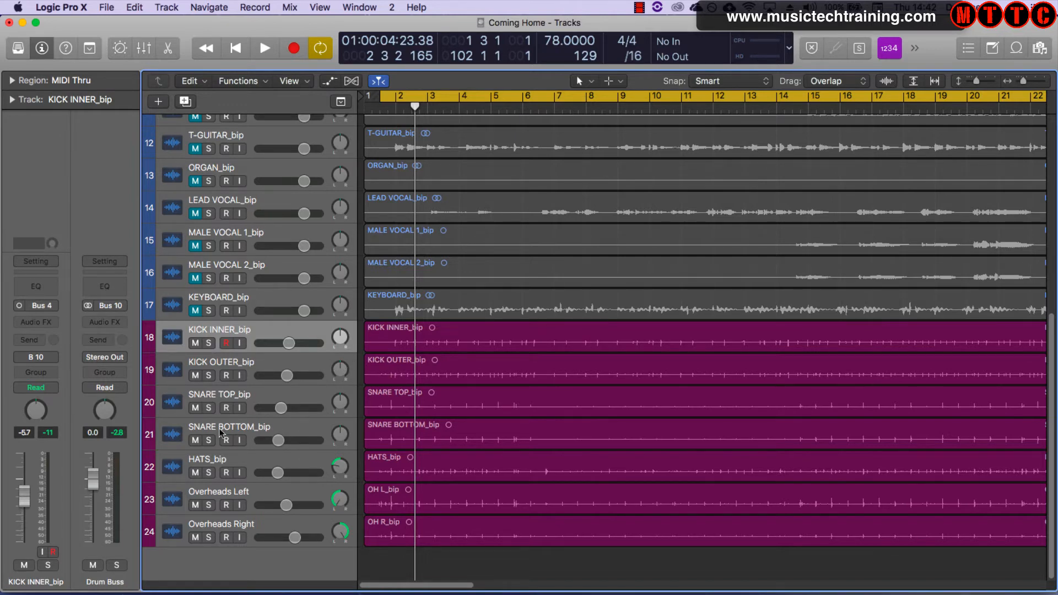
pyautogui.click(313, 332)
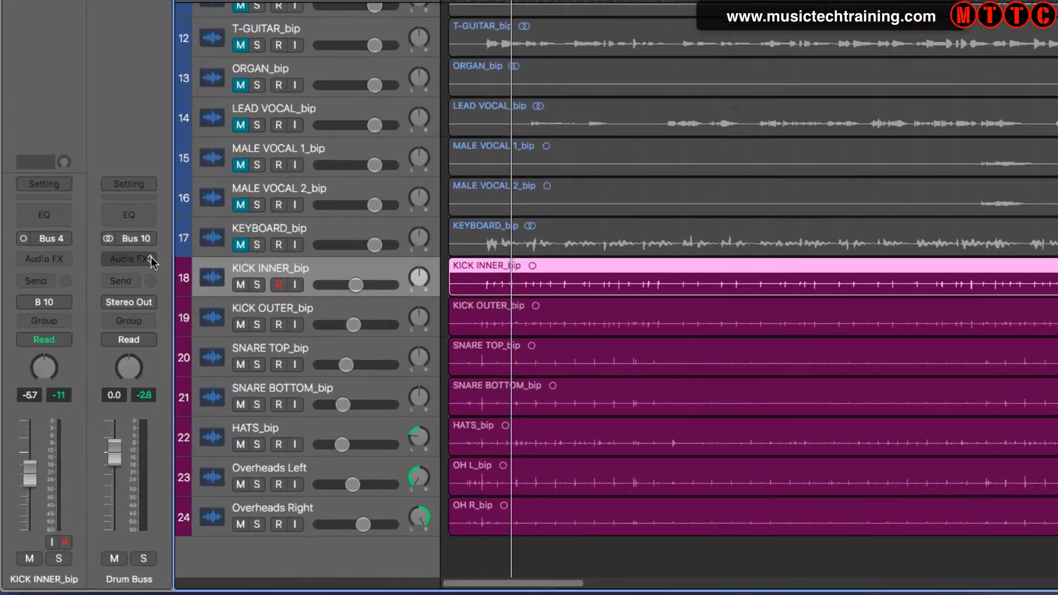
# Insert a stereo Compressor from the Dynamics category on the Drum Buss channel's audio effects
pyautogui.click(151, 257)
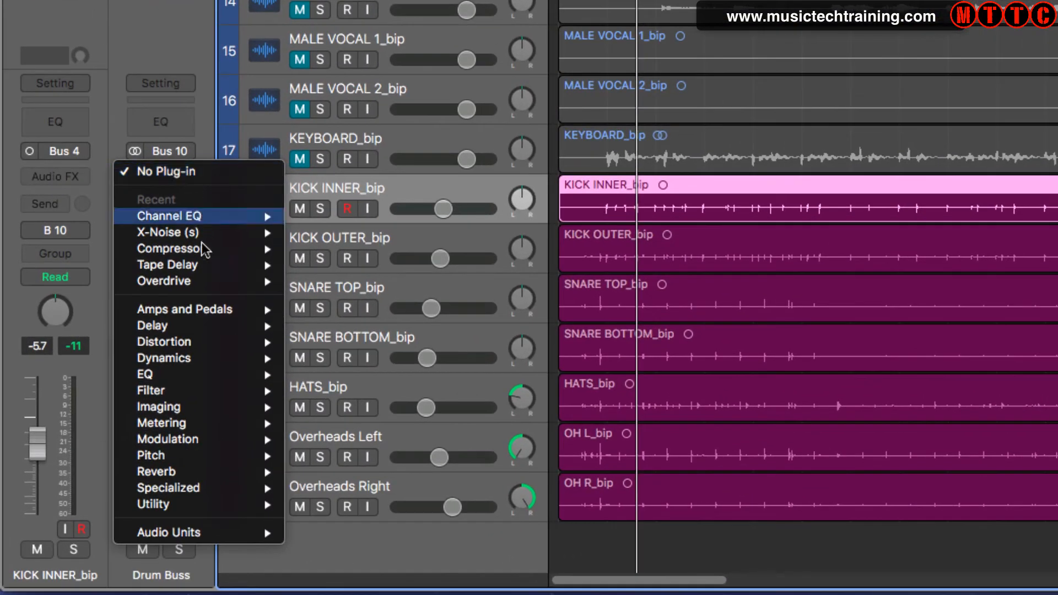
pyautogui.moveTo(167, 409)
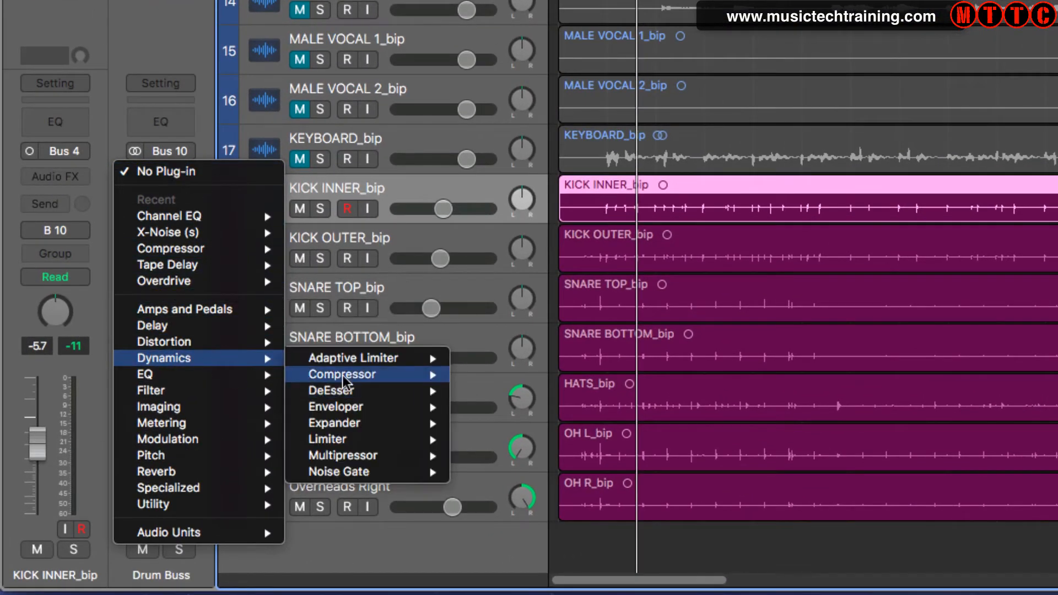
pyautogui.moveTo(348, 379)
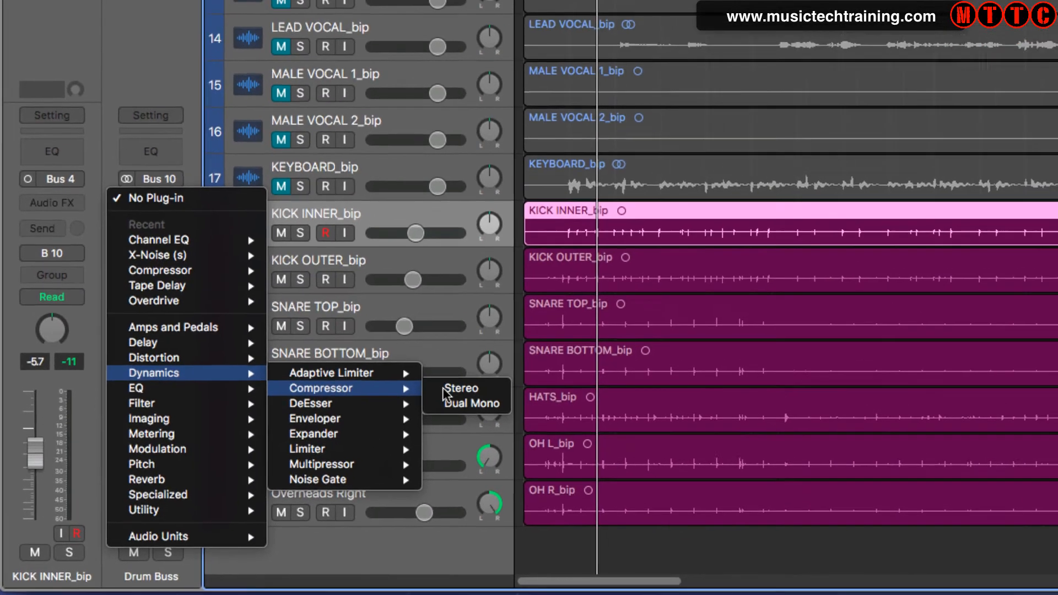
pyautogui.click(446, 389)
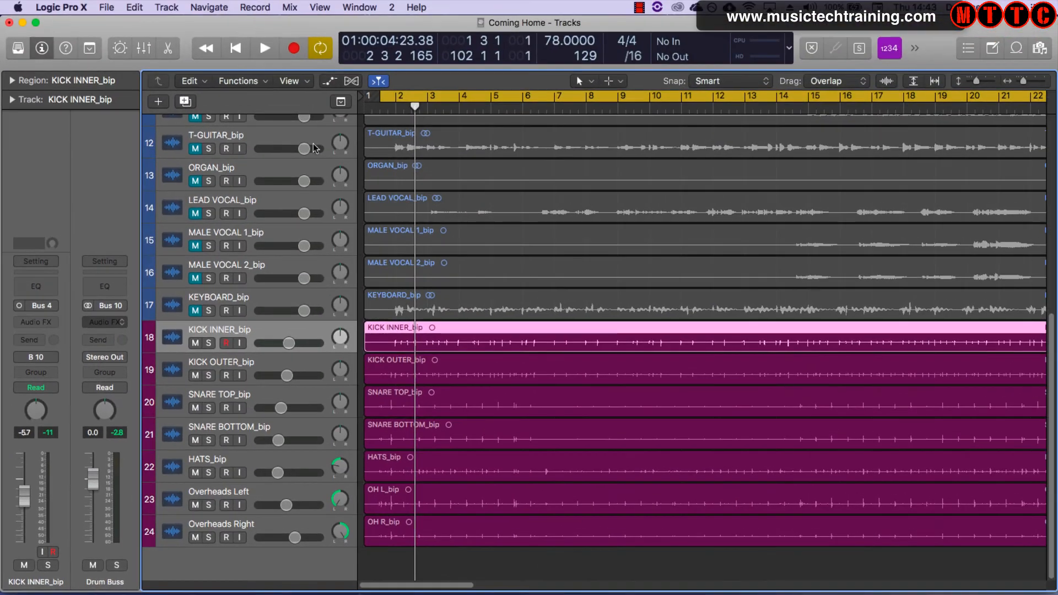
# Enlarge the Compressor window view to 100% and reposition the plug-in window
pyautogui.moveTo(268, 64); pyautogui.dragTo(597, 113)
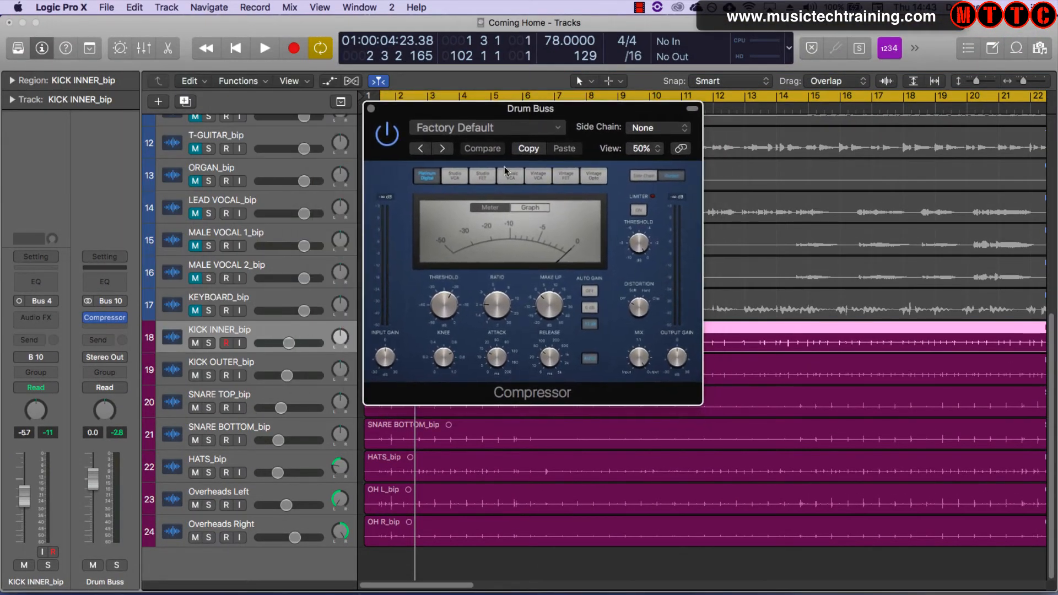
pyautogui.click(645, 149)
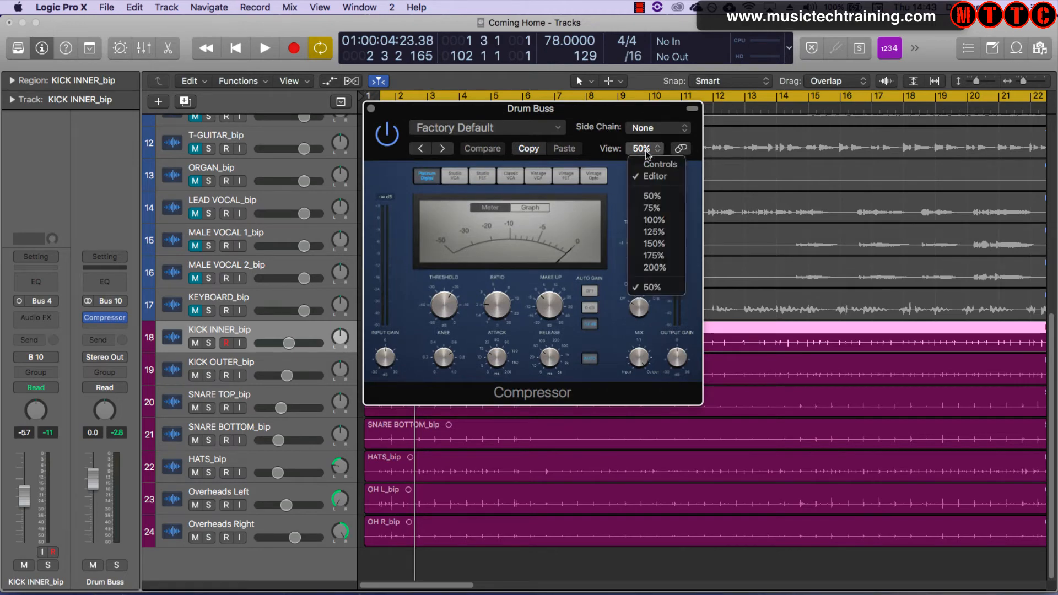
pyautogui.click(655, 220)
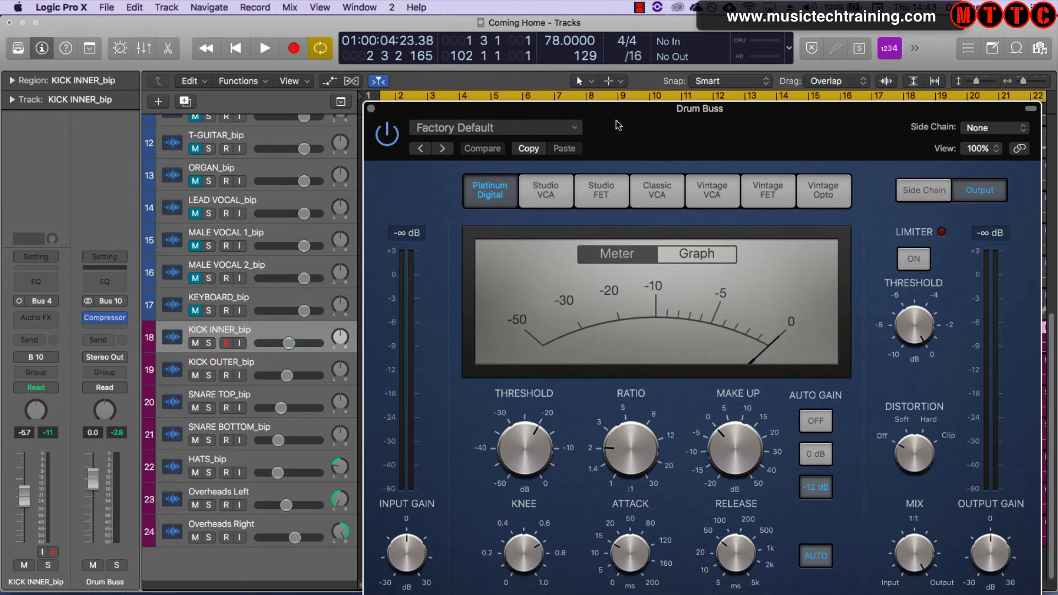
pyautogui.moveTo(616, 126); pyautogui.dragTo(426, 43)
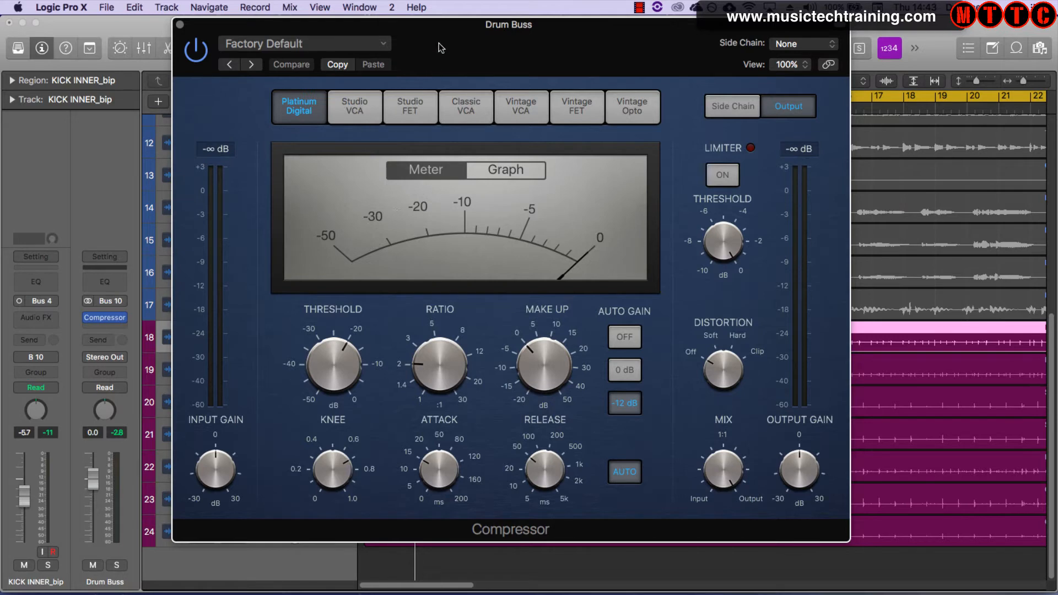
pyautogui.moveTo(441, 47)
pyautogui.mouseDown()
pyautogui.moveTo(482, 78)
pyautogui.moveTo(444, 39)
pyautogui.mouseUp()
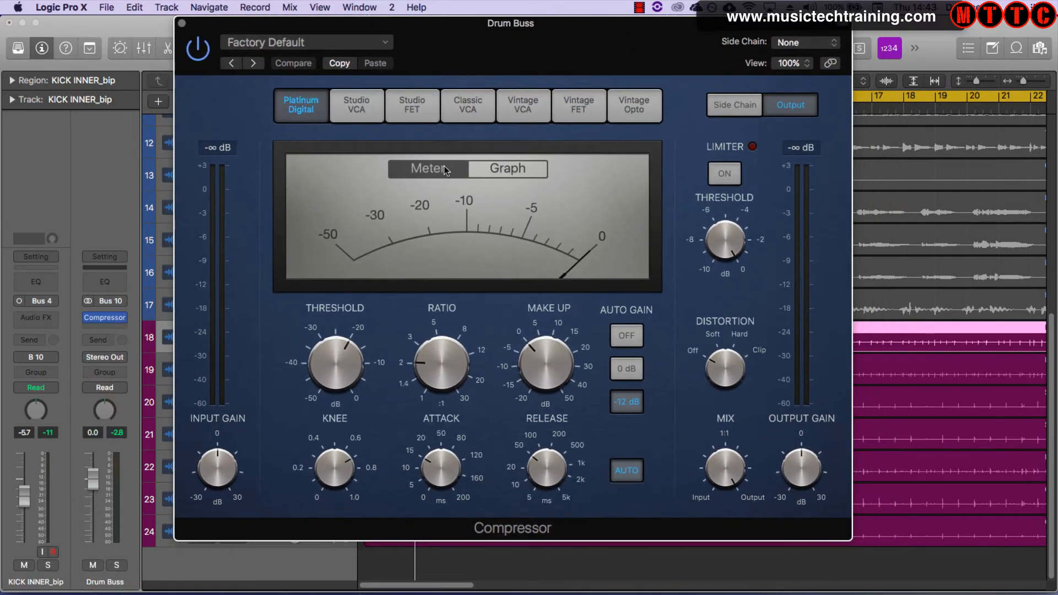
# Start playback and lower the Compressor's Threshold to about -28 dB
pyautogui.press('space')
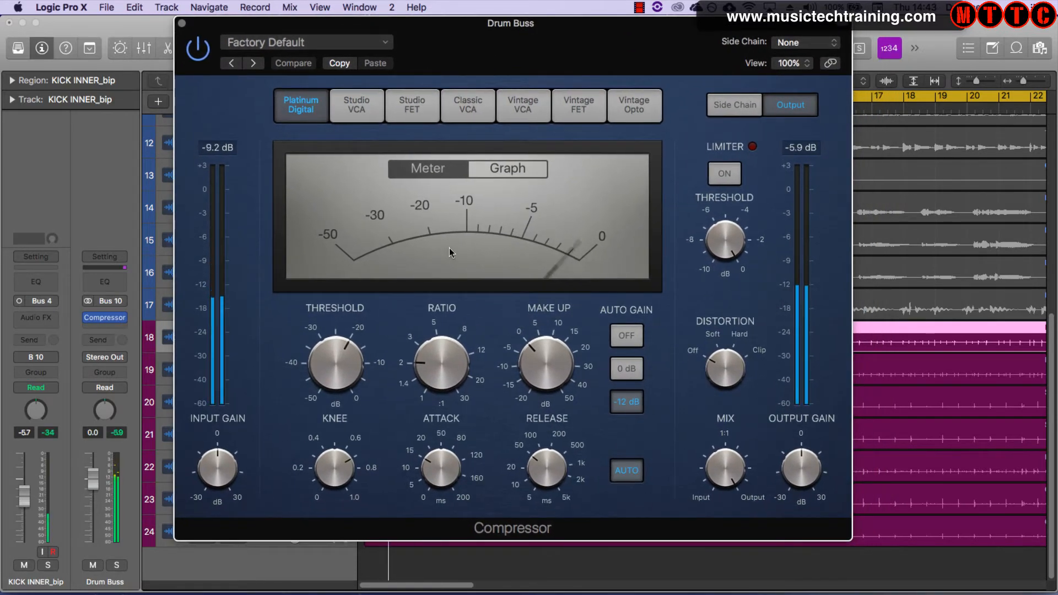
pyautogui.moveTo(341, 353); pyautogui.dragTo(338, 384)
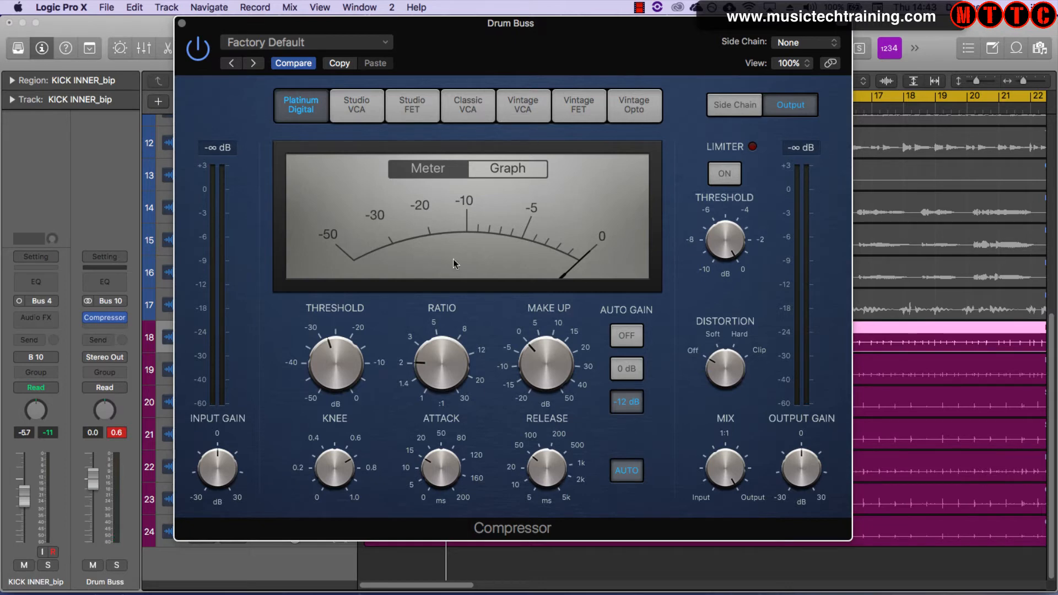
pyautogui.press('space')
pyautogui.moveTo(392, 321); pyautogui.dragTo(393, 333)
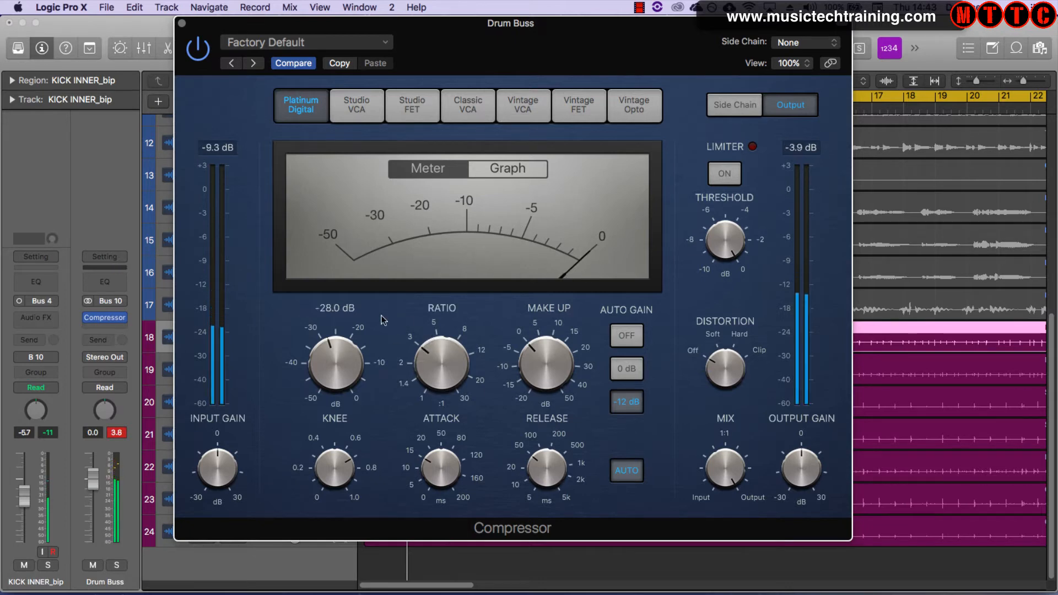
pyautogui.click(344, 455)
pyautogui.click(342, 362)
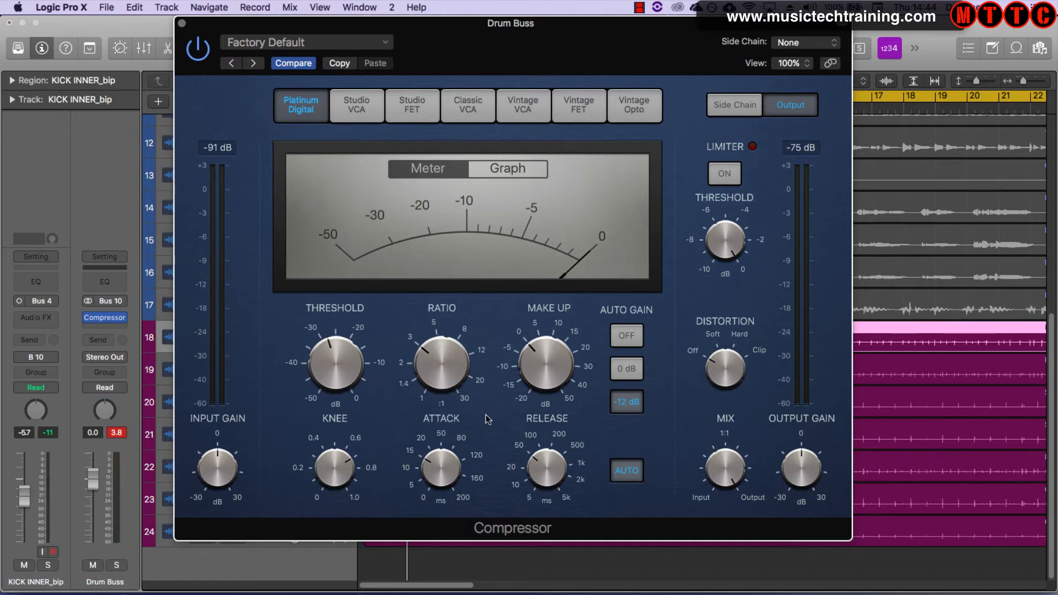
pyautogui.click(626, 474)
pyautogui.click(626, 474)
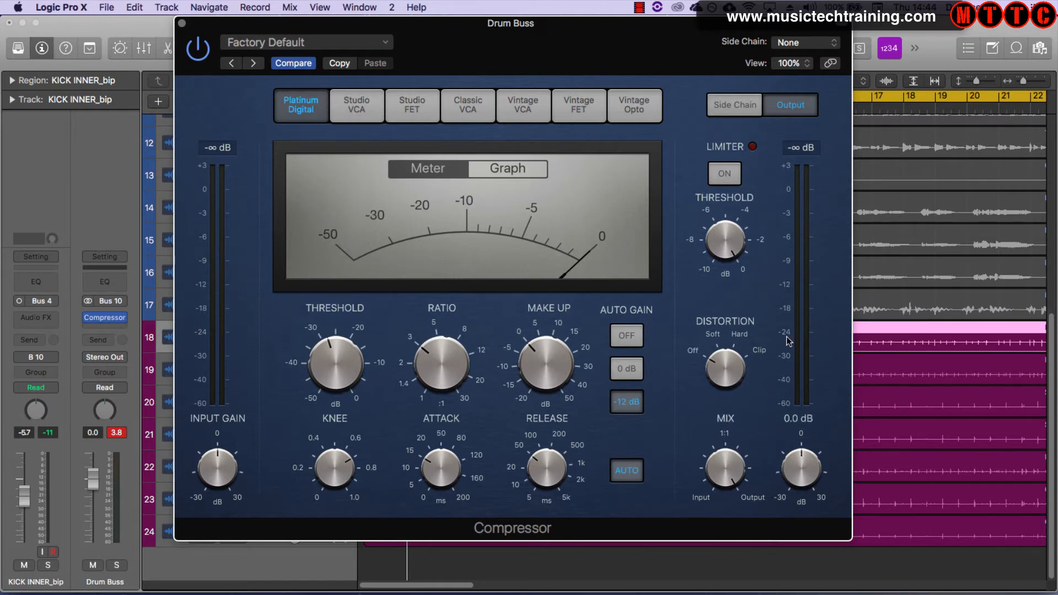
pyautogui.click(372, 44)
# Switch the compressor model to Studio VCA and turn off the Auto release button
pyautogui.click(358, 101)
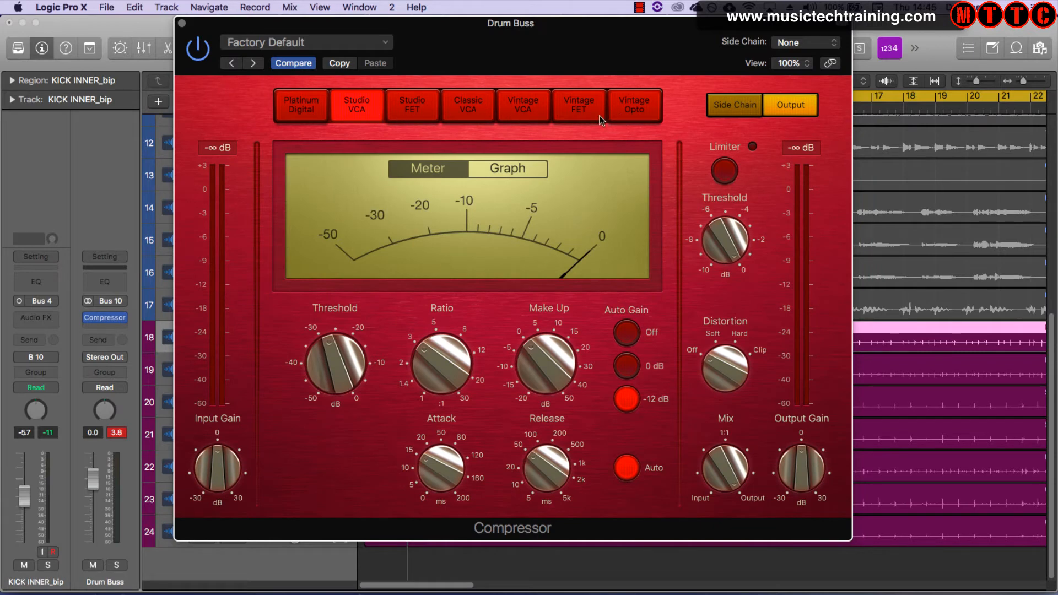
pyautogui.press('space')
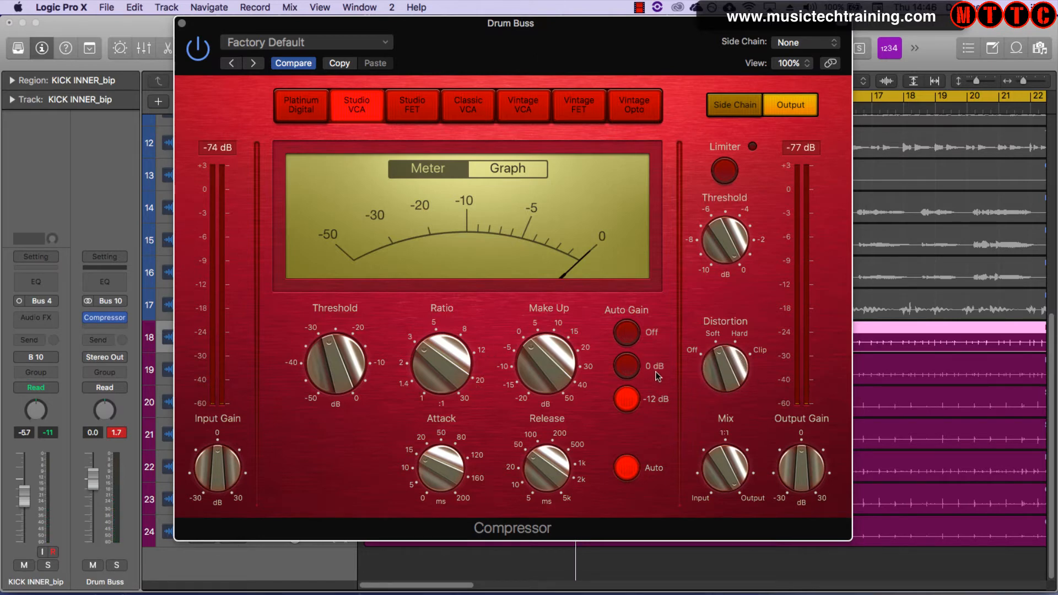
pyautogui.click(628, 468)
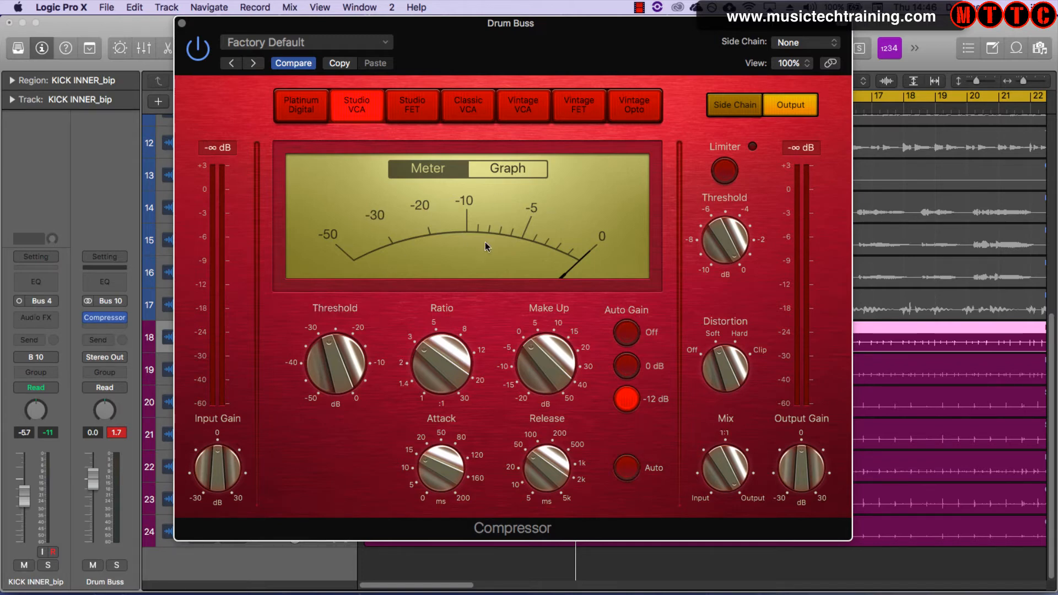
# Show the Graph display, start playback, and lower the Threshold further
pyautogui.click(503, 169)
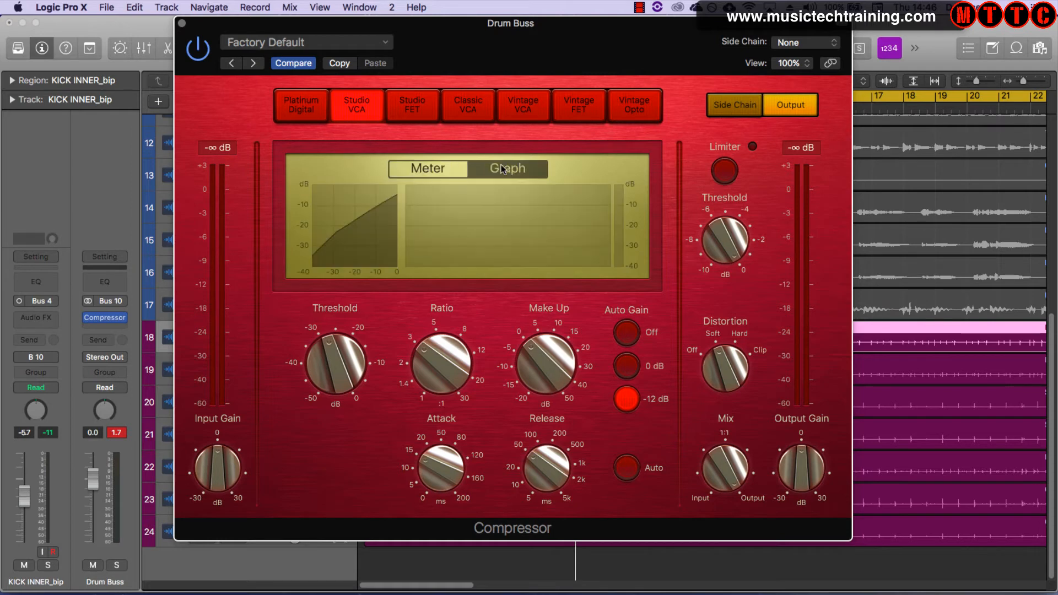
pyautogui.press('space')
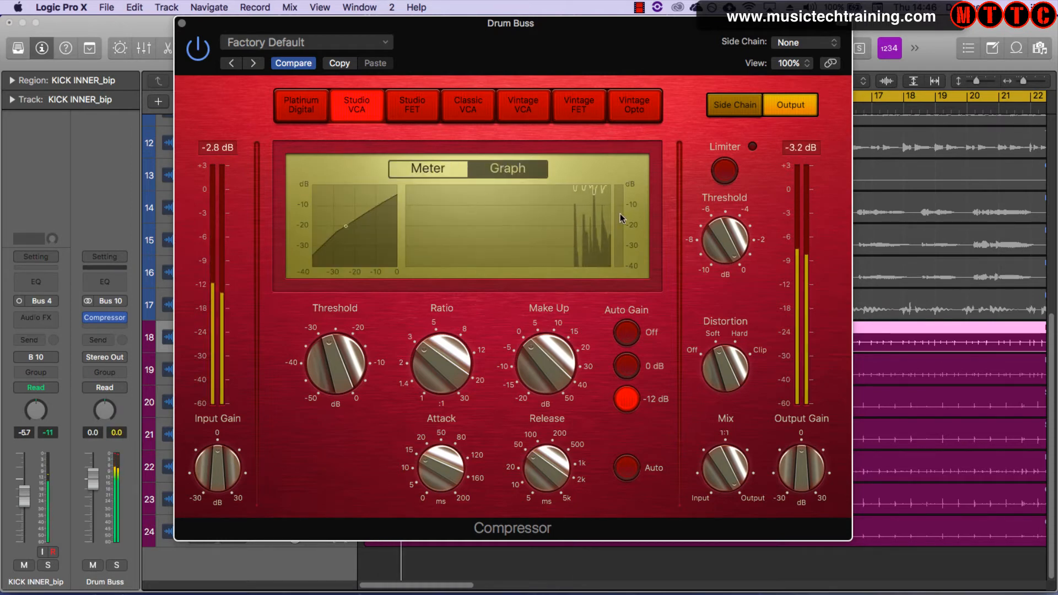
pyautogui.moveTo(356, 363)
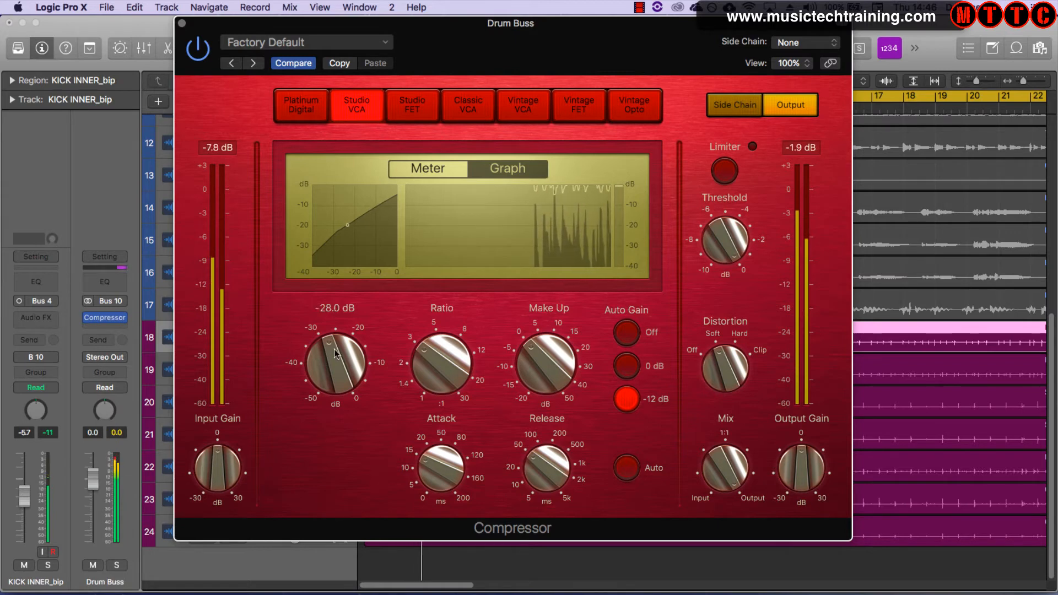
pyautogui.moveTo(355, 364); pyautogui.dragTo(331, 376)
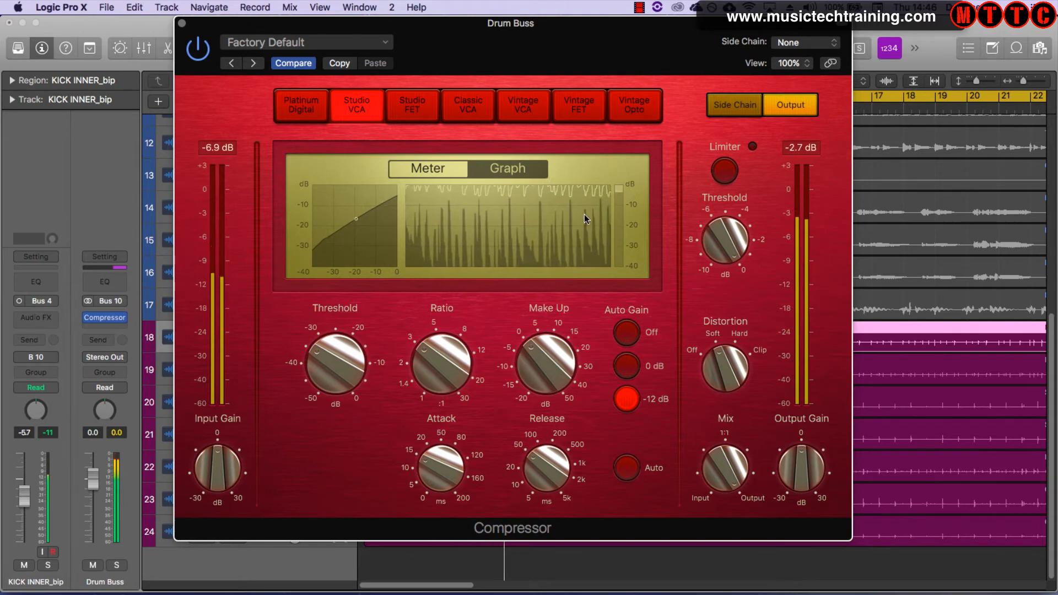
# Compare the Meter and Graph displays, then switch the compressor model to Studio FET
pyautogui.click(434, 170)
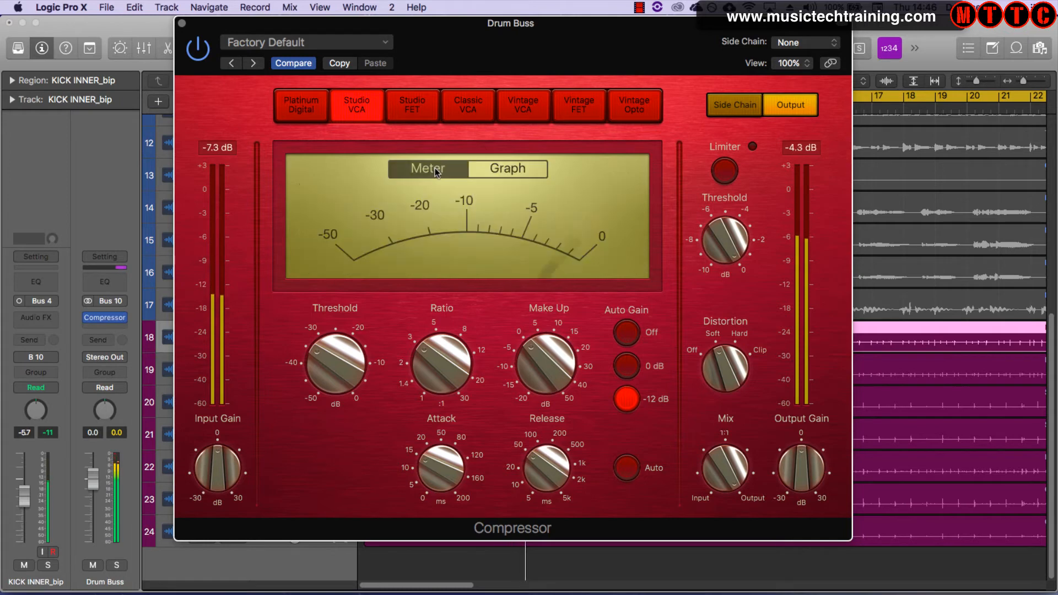
pyautogui.click(513, 170)
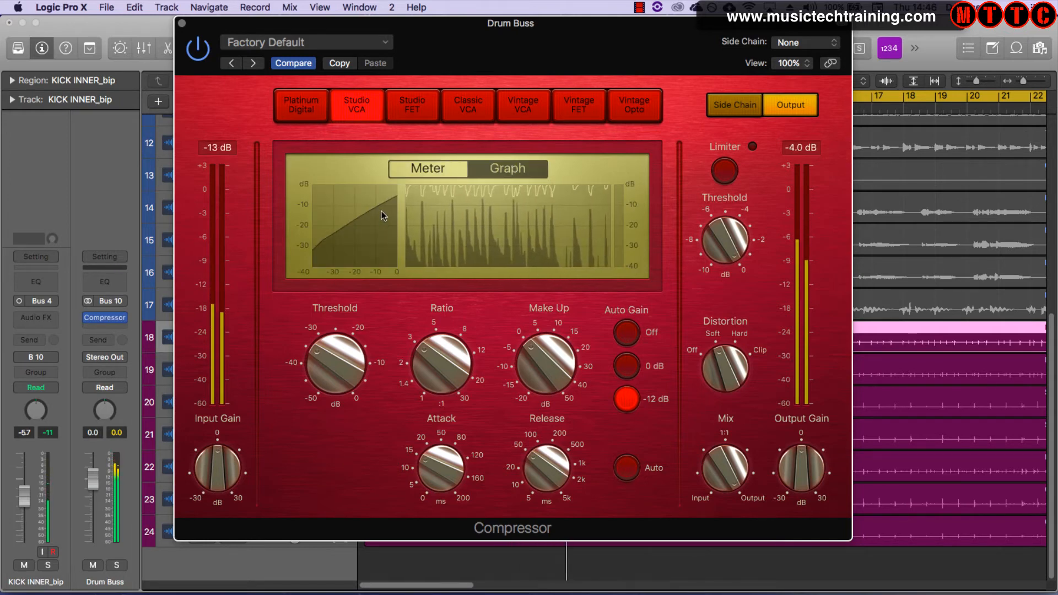
pyautogui.click(411, 108)
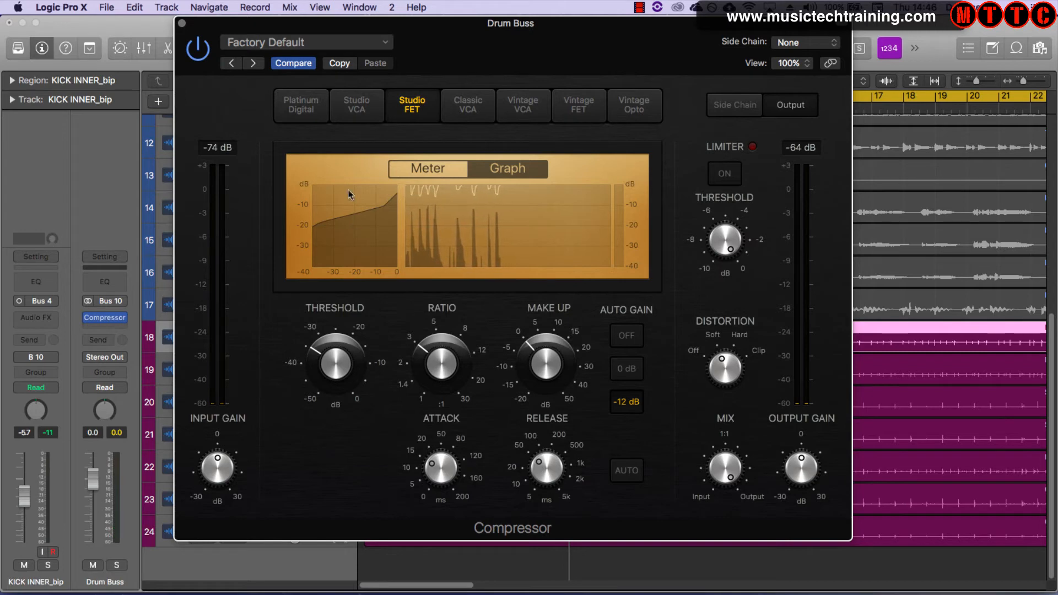
# Try the Studio VCA model, return to Studio FET, and switch the compressor display to Meter
pyautogui.click(362, 110)
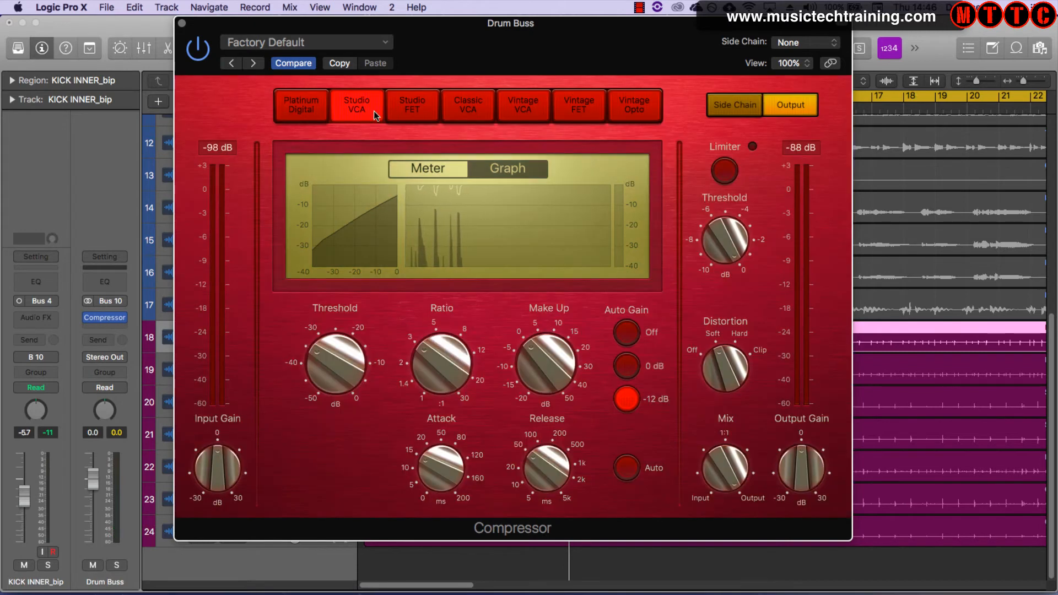
pyautogui.click(407, 108)
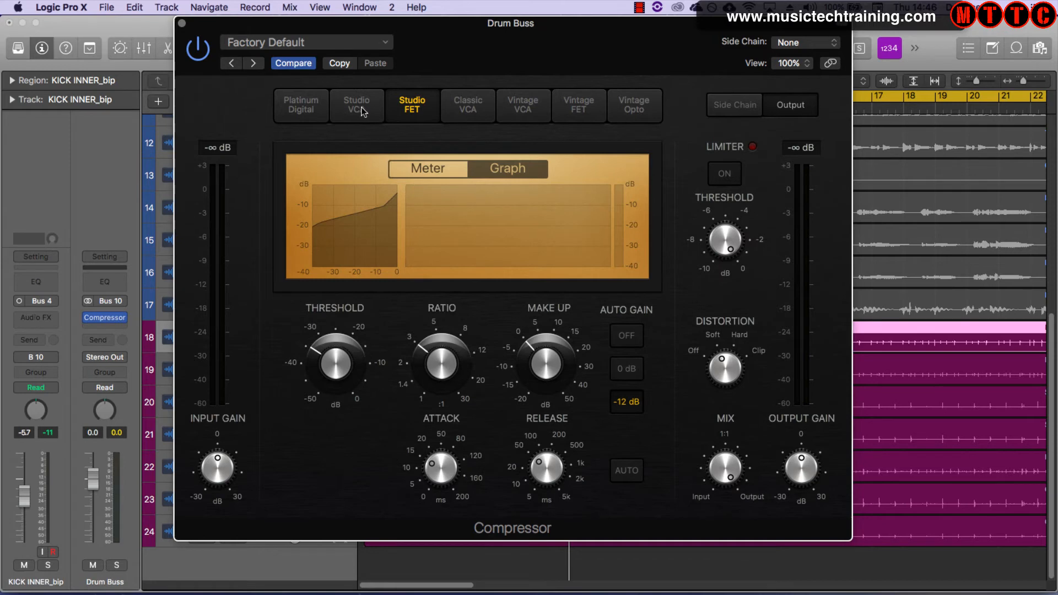
pyautogui.click(445, 167)
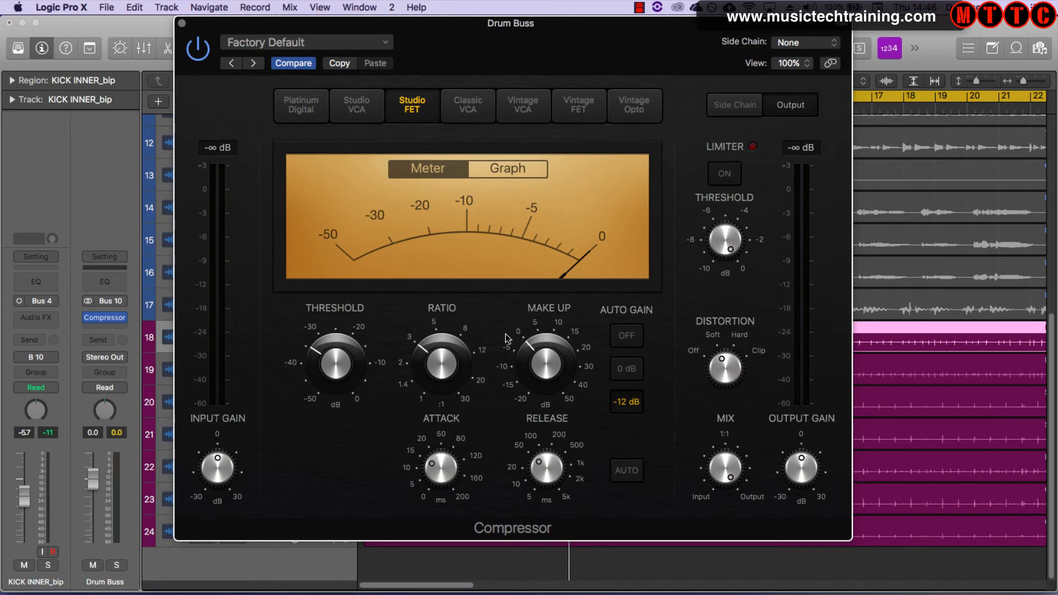
# Start playback and audition the compressor models in turn, ending on the Vintage FET model
pyautogui.moveTo(564, 409)
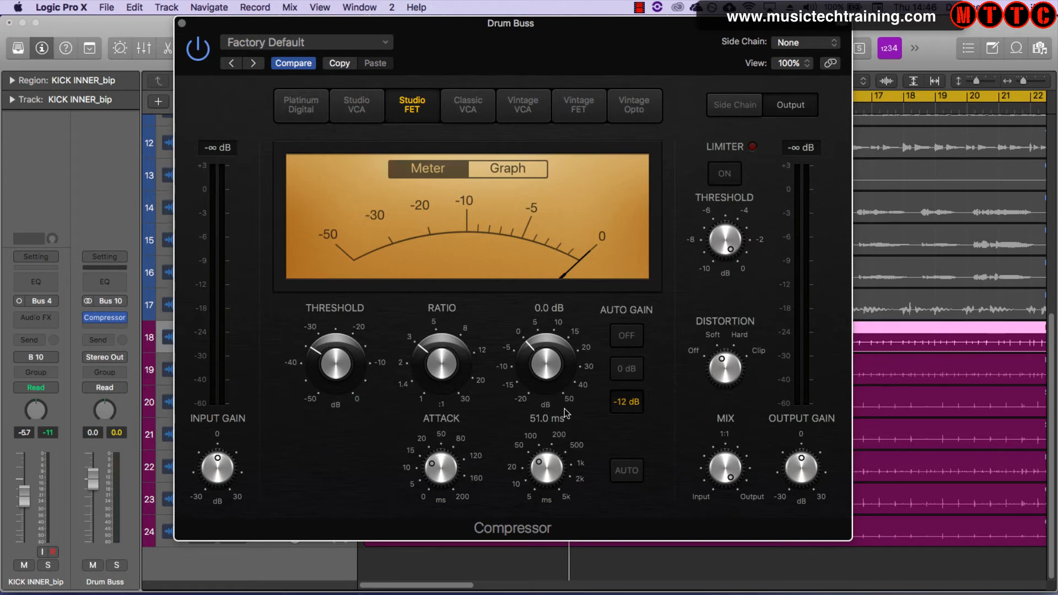
pyautogui.press('space')
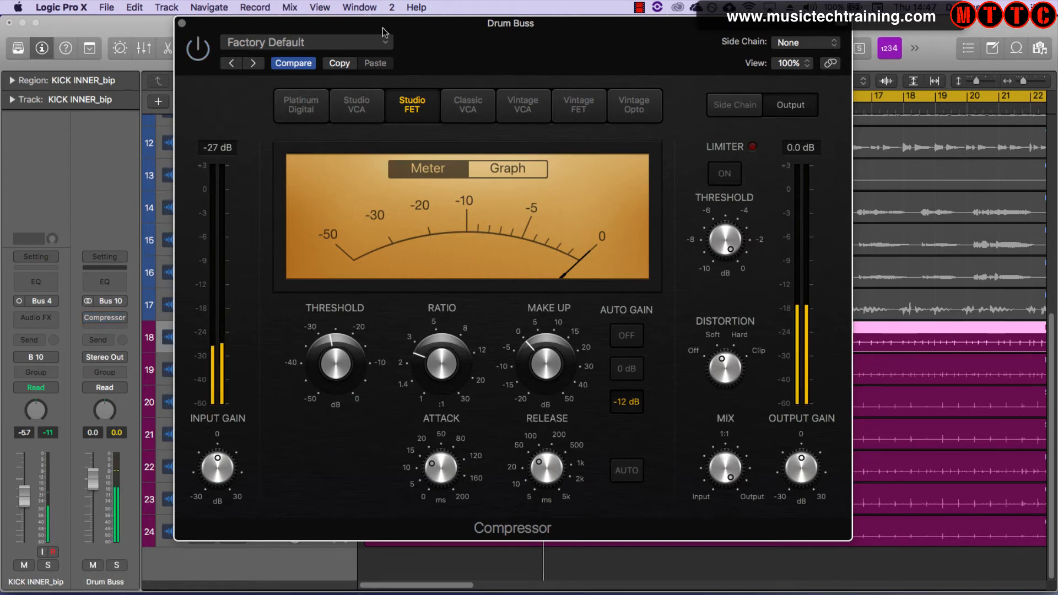
pyautogui.click(469, 105)
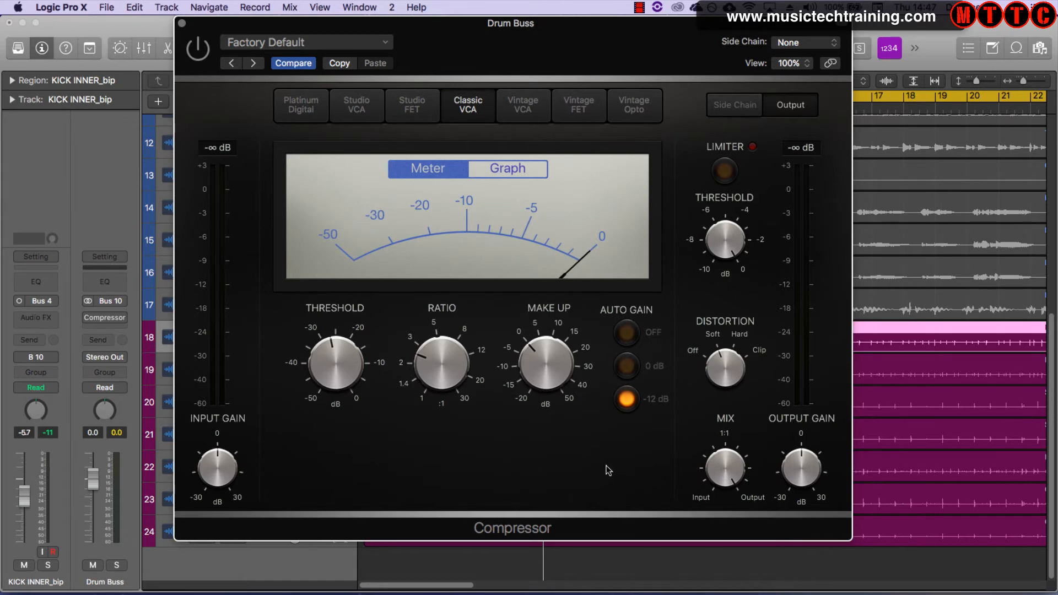
pyautogui.click(422, 107)
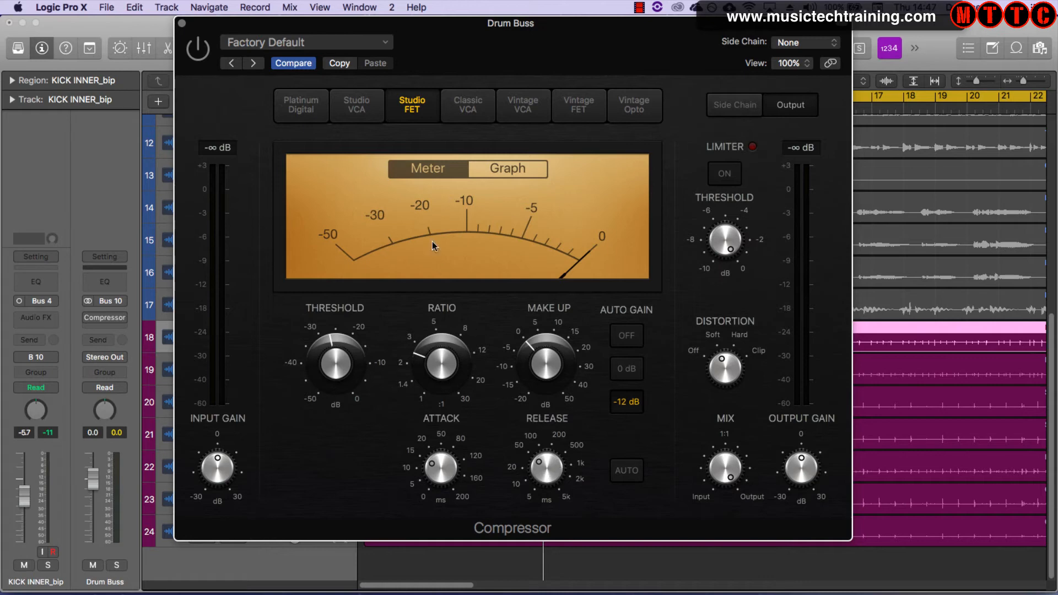
pyautogui.click(462, 111)
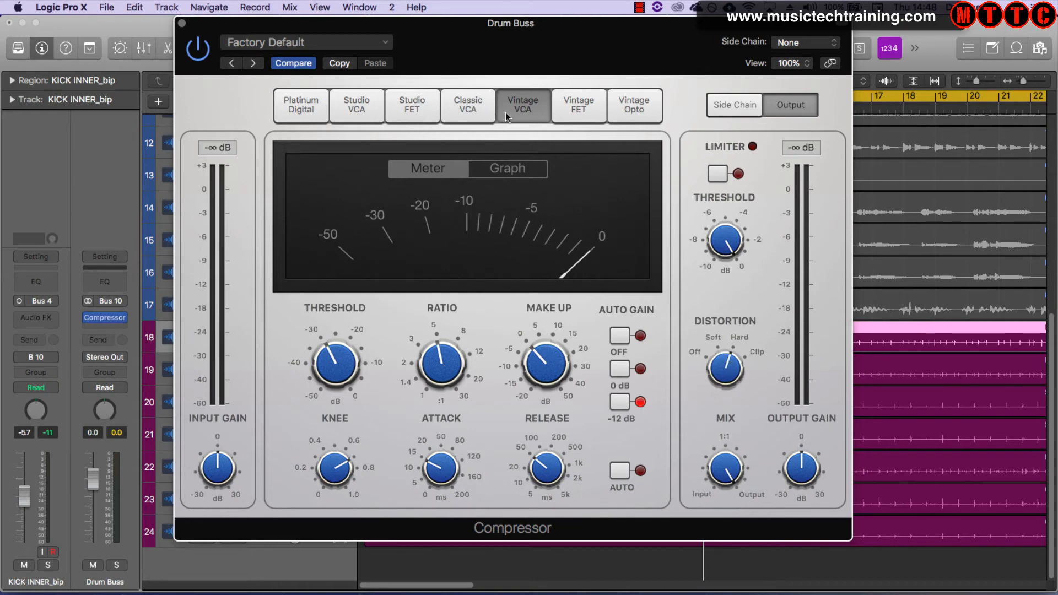
pyautogui.click(303, 110)
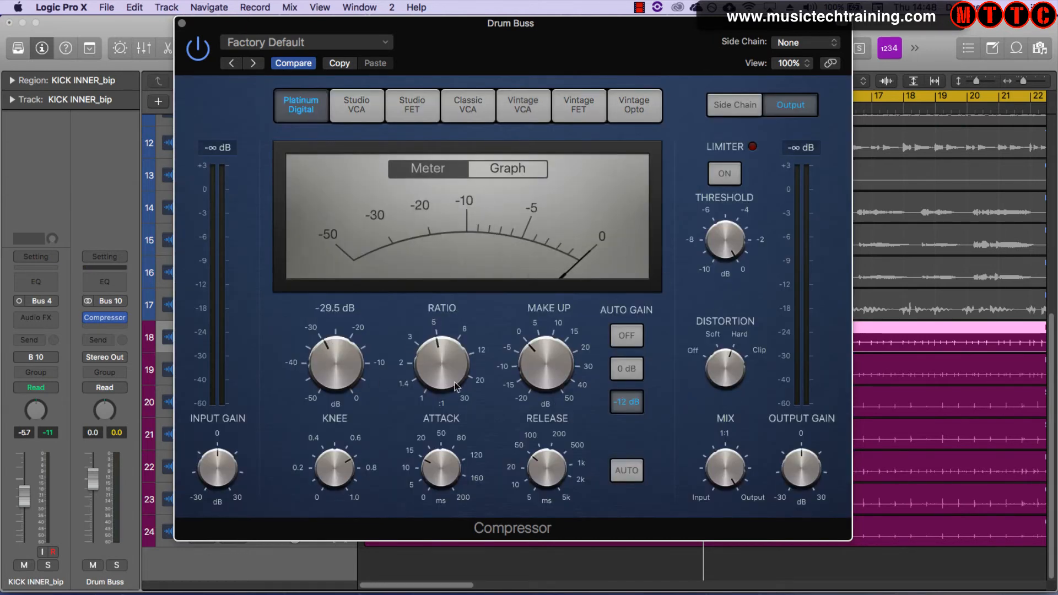
pyautogui.click(356, 107)
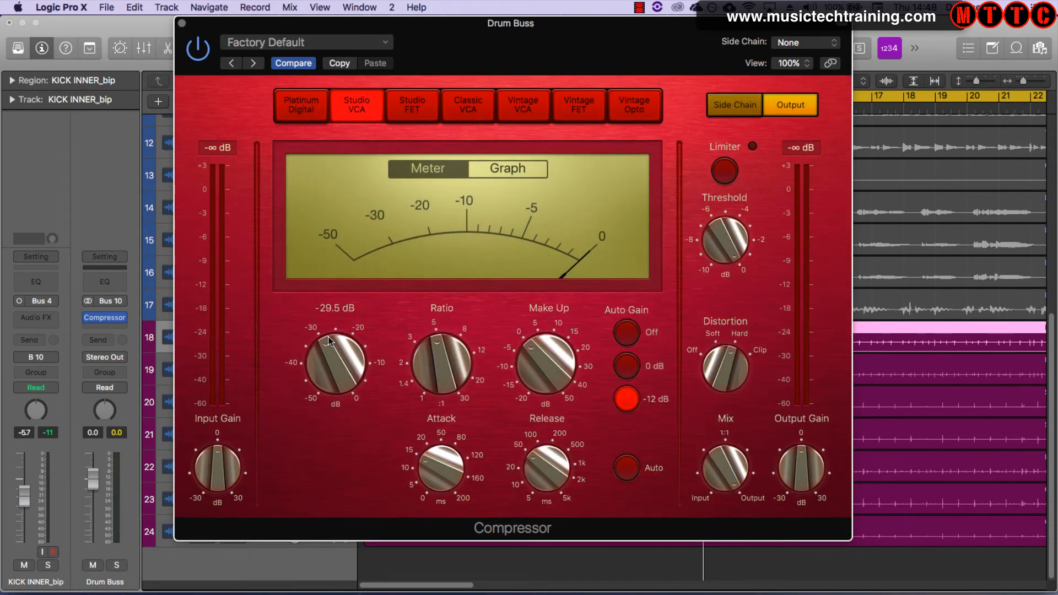
pyautogui.click(312, 108)
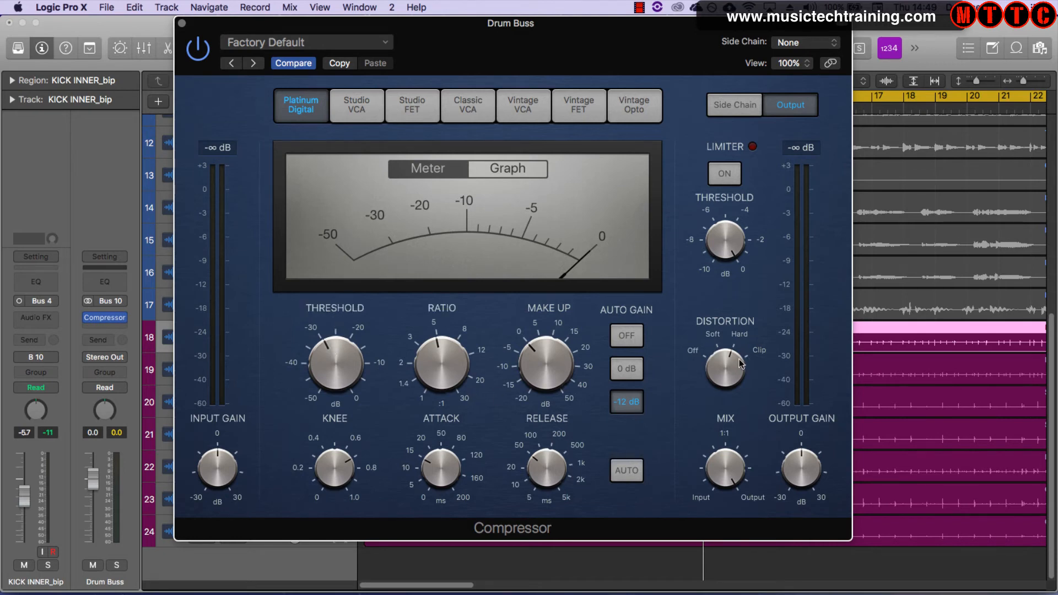
pyautogui.click(523, 105)
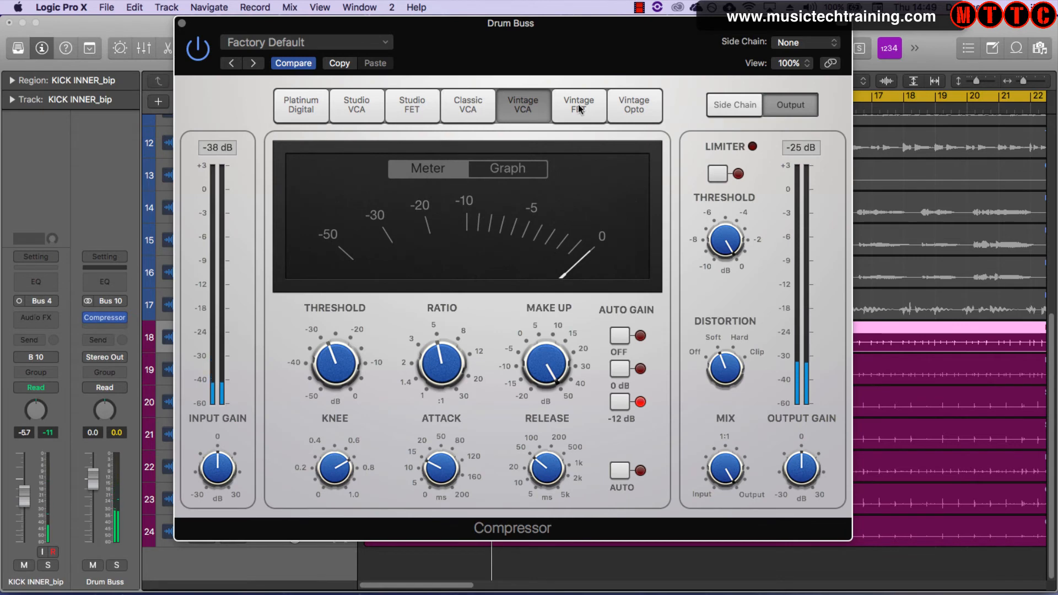
pyautogui.click(579, 108)
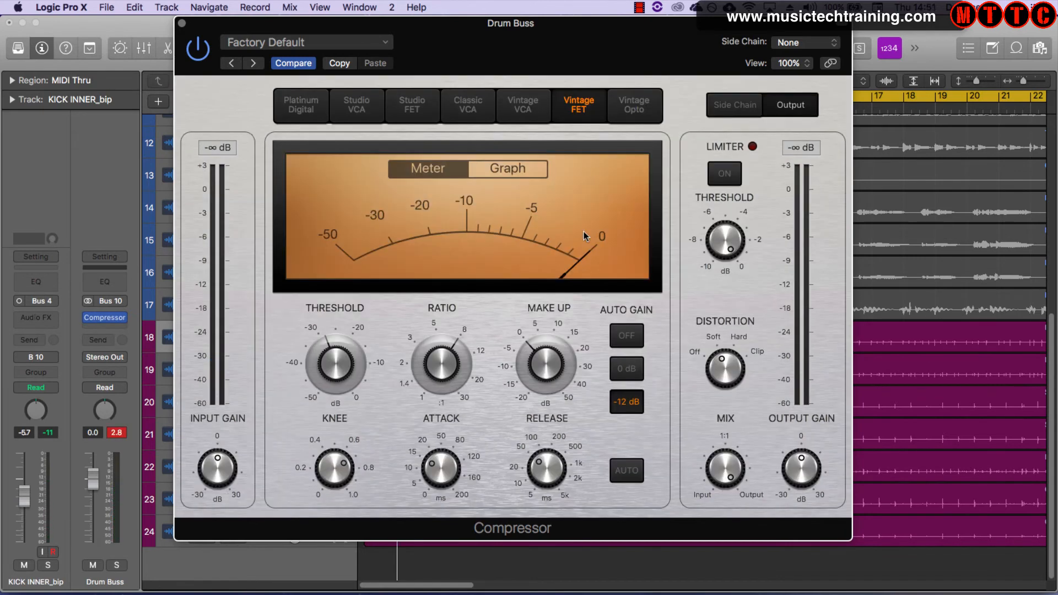
# Restart playback, lower the Vintage FET Ratio, and set the Knee to about 0.5
pyautogui.press('space')
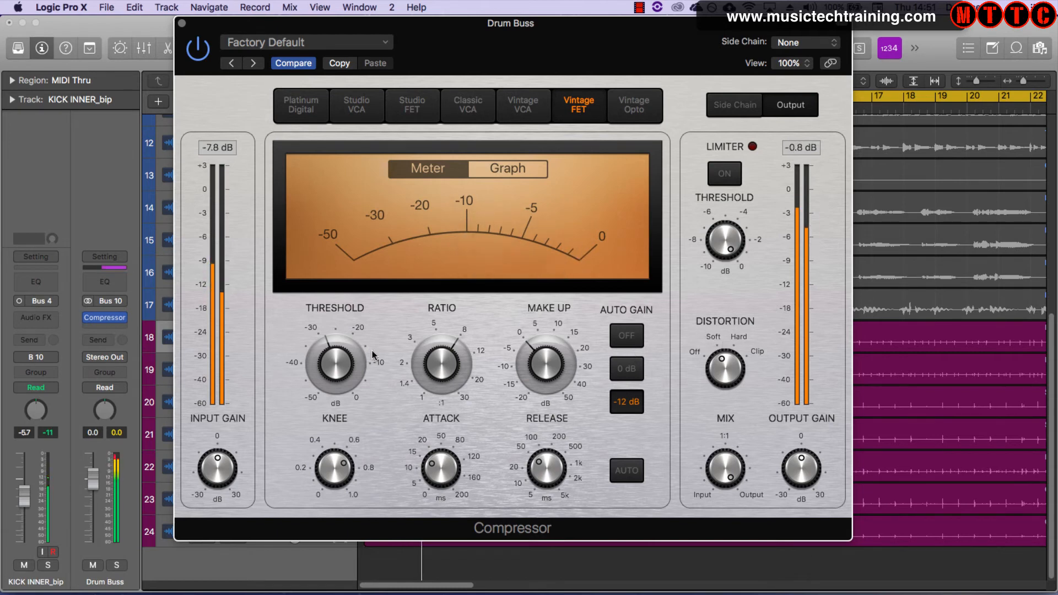
pyautogui.moveTo(327, 362)
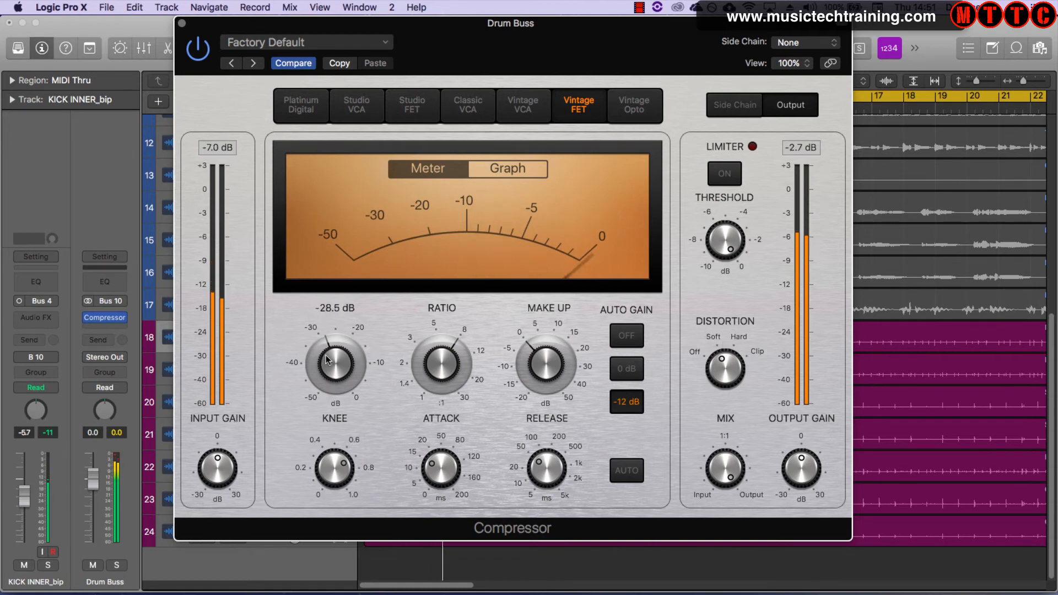
pyautogui.moveTo(442, 366); pyautogui.dragTo(432, 397)
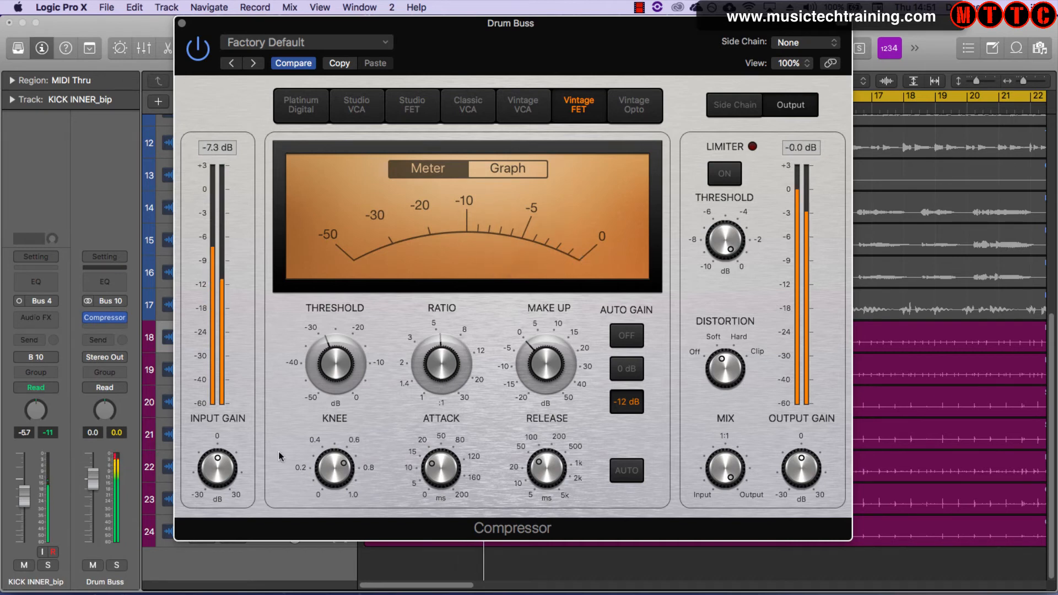
pyautogui.moveTo(334, 471)
pyautogui.moveTo(334, 471); pyautogui.dragTo(333, 470)
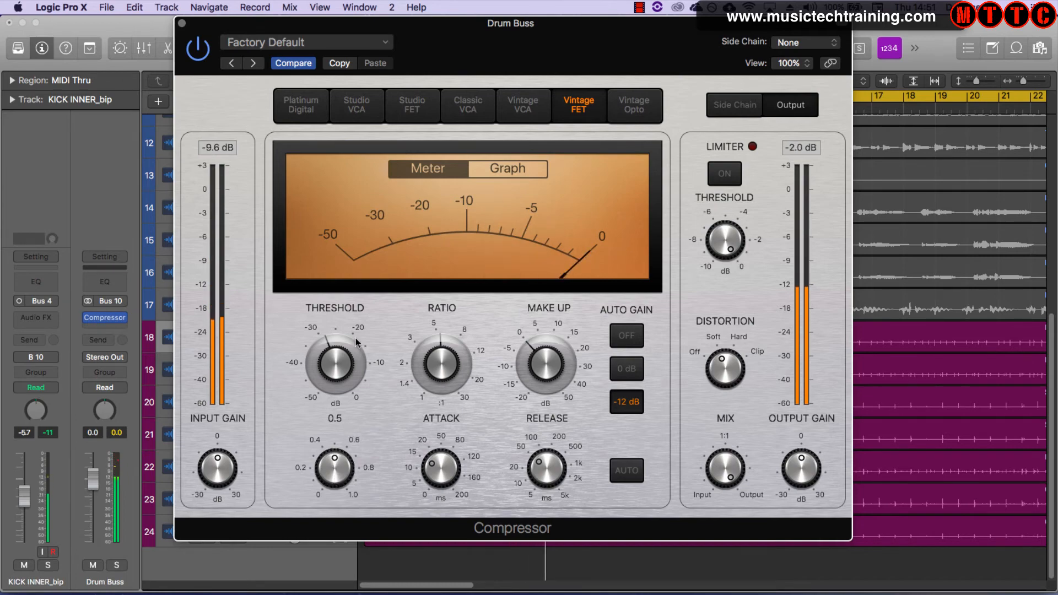
# Audition the Platinum Digital, Studio VCA, Studio FET, Classic VCA and Vintage VCA models, nudging the Vintage VCA Knee
pyautogui.click(310, 115)
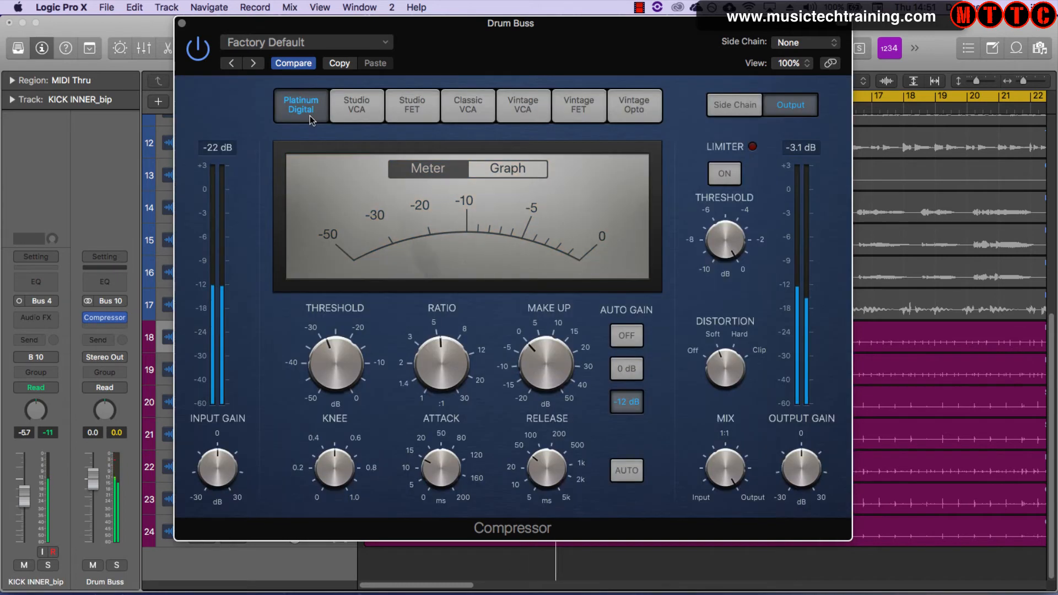
pyautogui.click(347, 113)
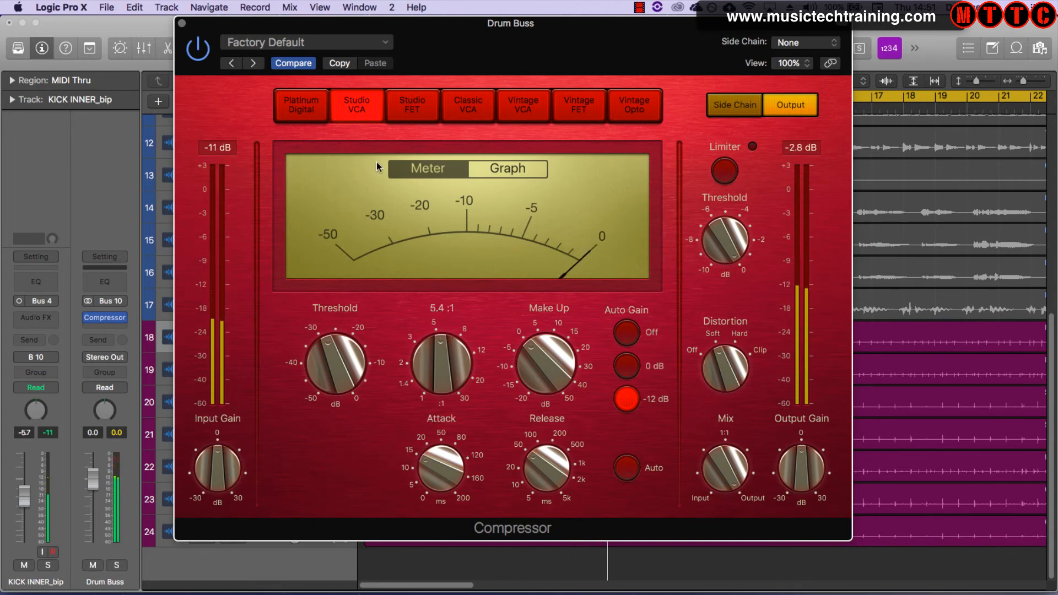
pyautogui.click(301, 110)
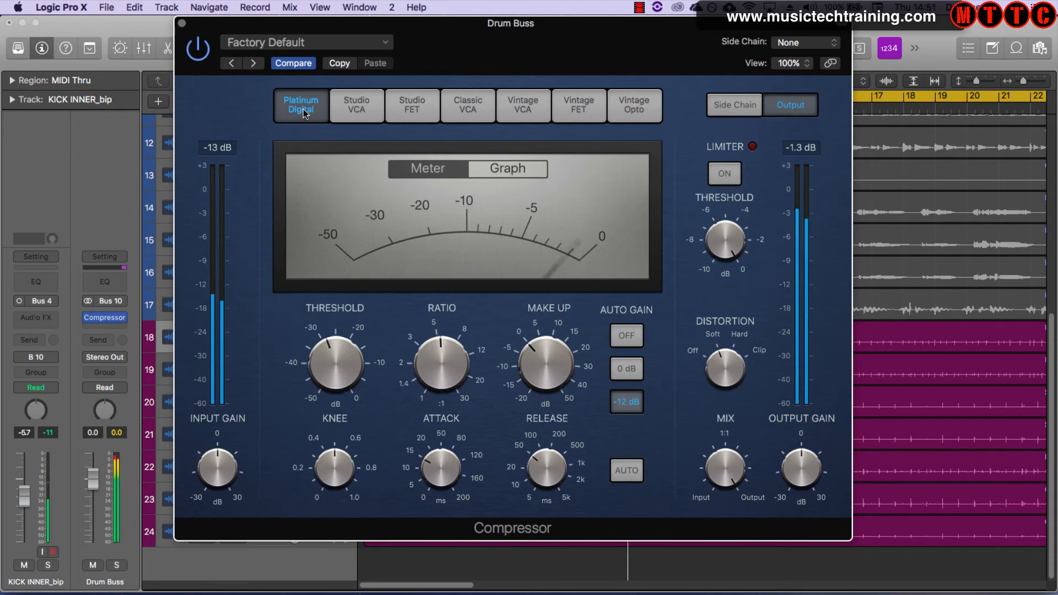
pyautogui.click(411, 109)
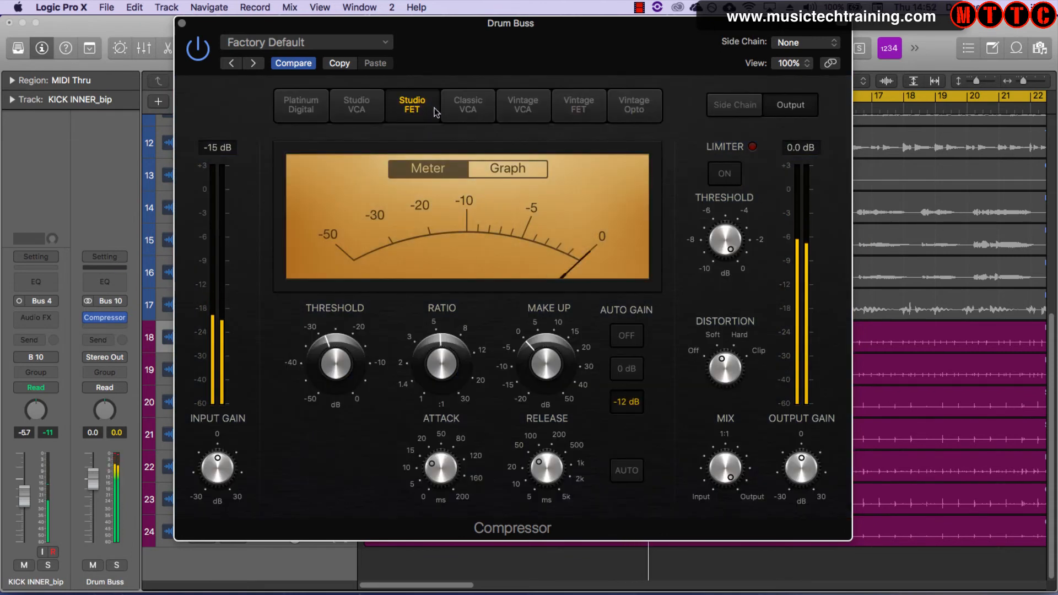
pyautogui.click(467, 113)
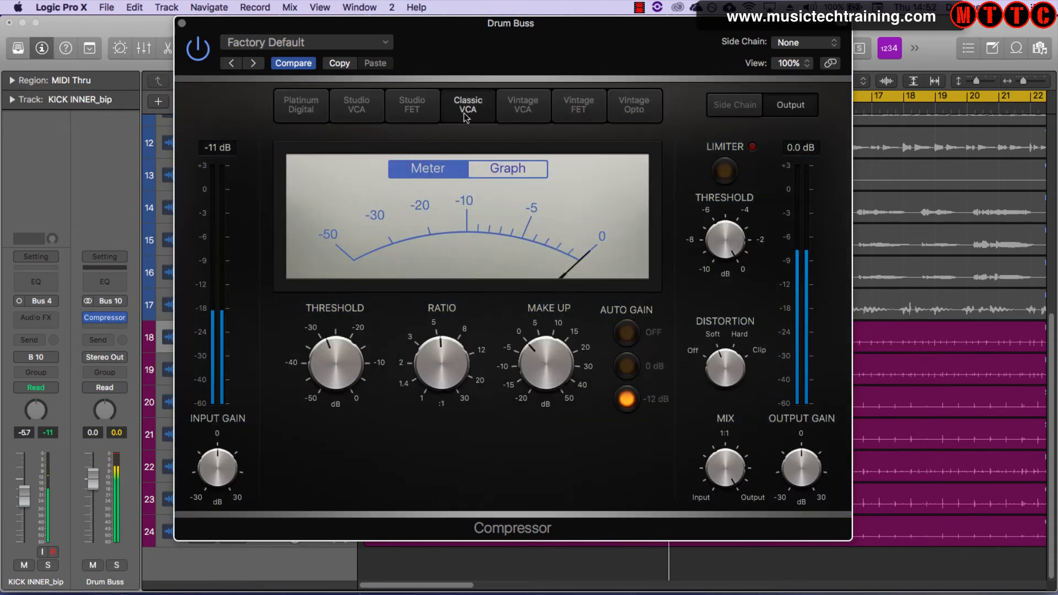
pyautogui.click(505, 114)
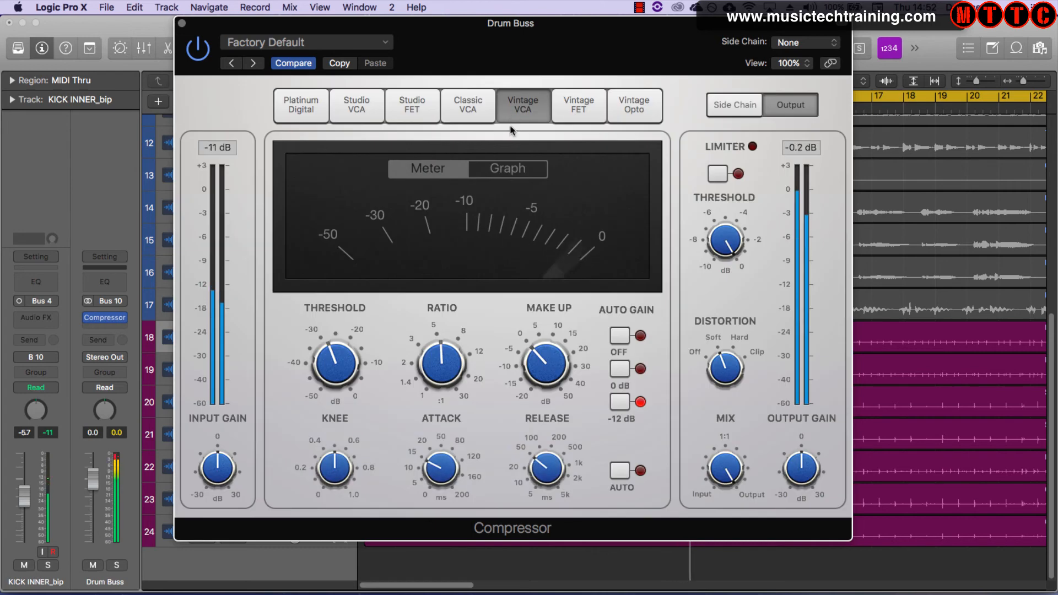
pyautogui.moveTo(339, 469)
pyautogui.moveTo(339, 470); pyautogui.dragTo(339, 477)
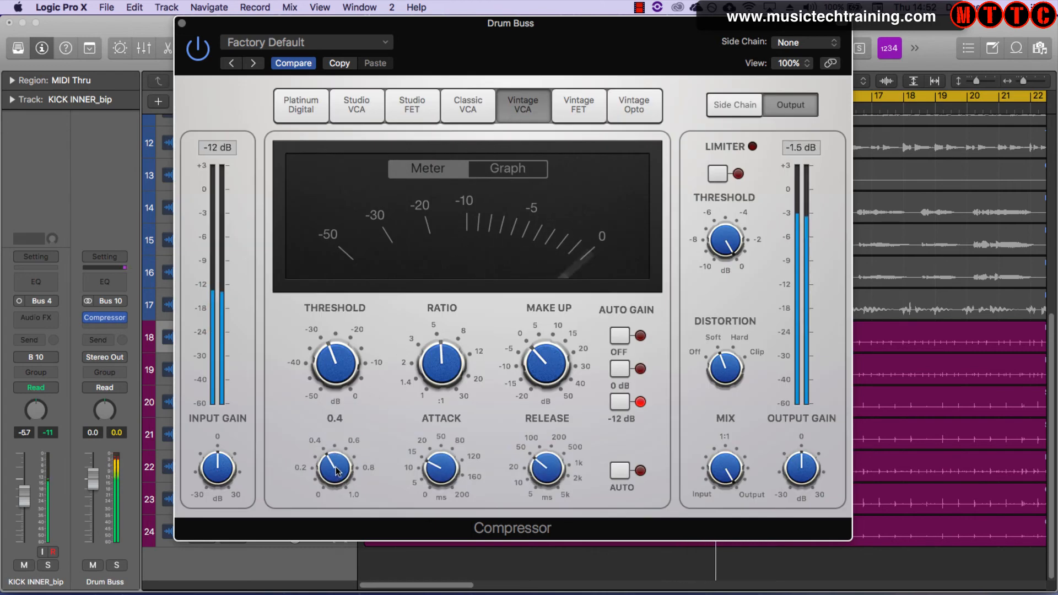
# Switch to the Vintage FET model and set its Knee to about 0.4
pyautogui.click(582, 111)
pyautogui.moveTo(343, 458)
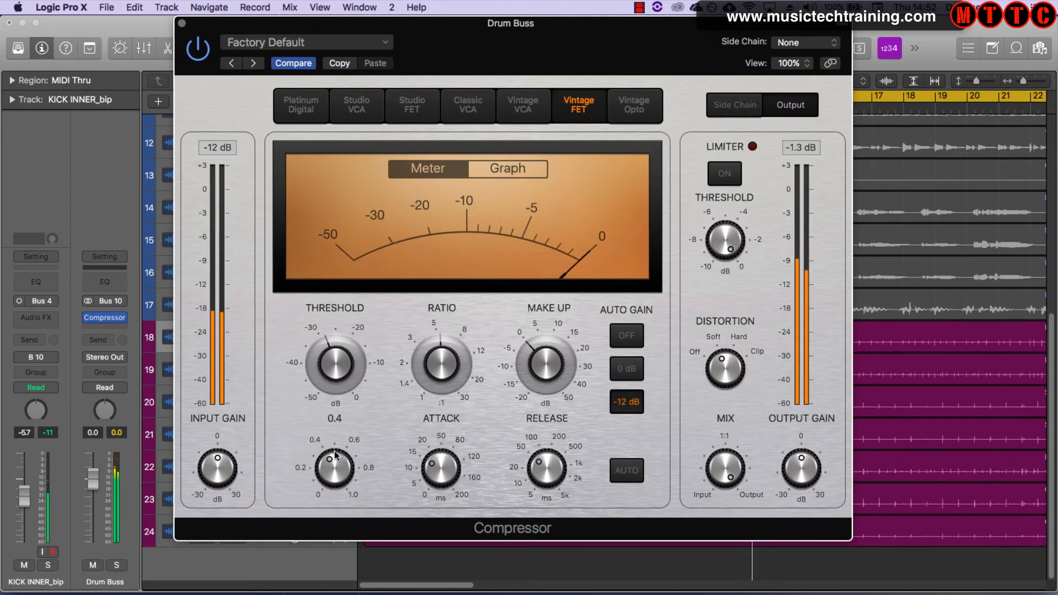
pyautogui.moveTo(342, 457); pyautogui.dragTo(342, 462)
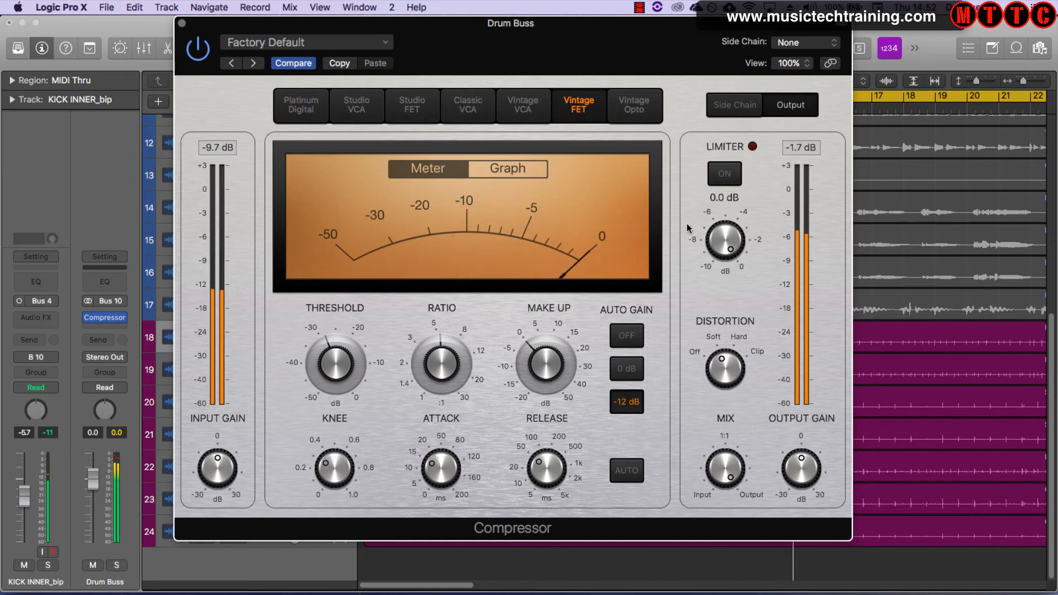
# Turn on the compressor's Limiter and switch the model to Vintage Opto
pyautogui.click(727, 176)
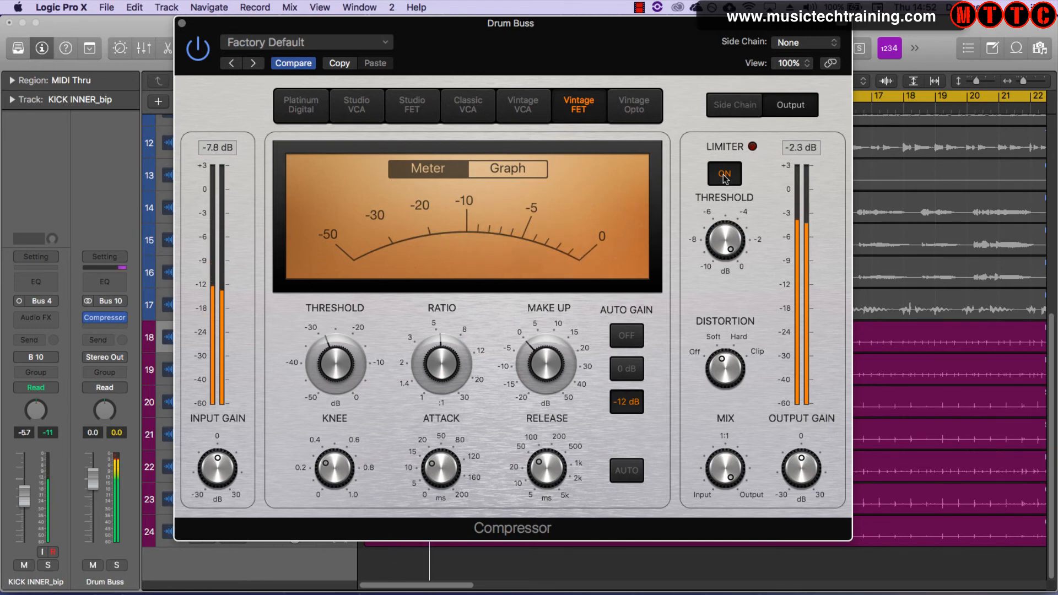
pyautogui.click(637, 109)
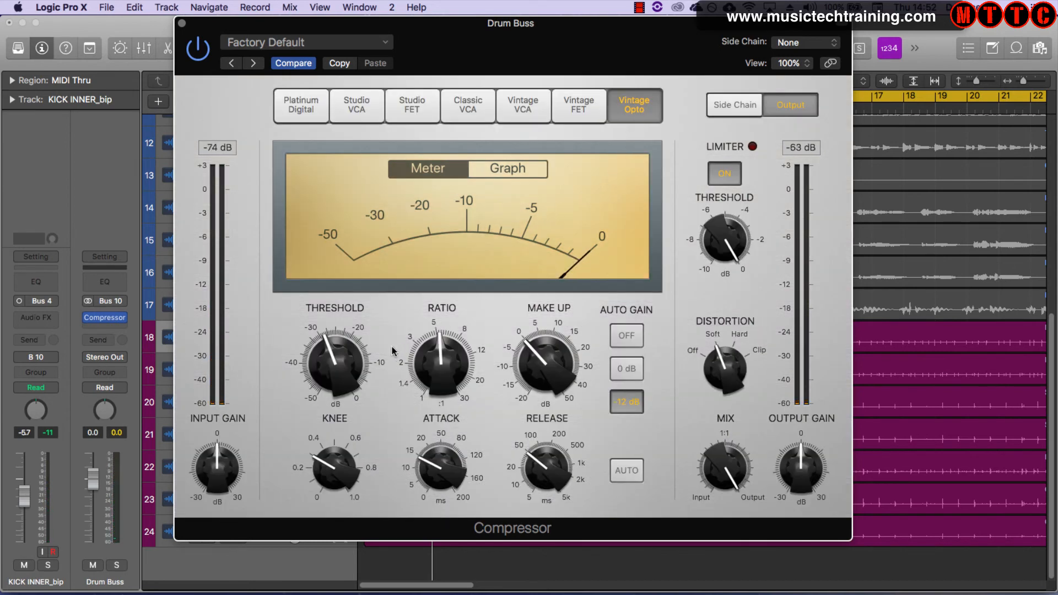
# Start playback and raise the Vintage Opto Knee slightly
pyautogui.moveTo(348, 444)
pyautogui.moveTo(400, 434)
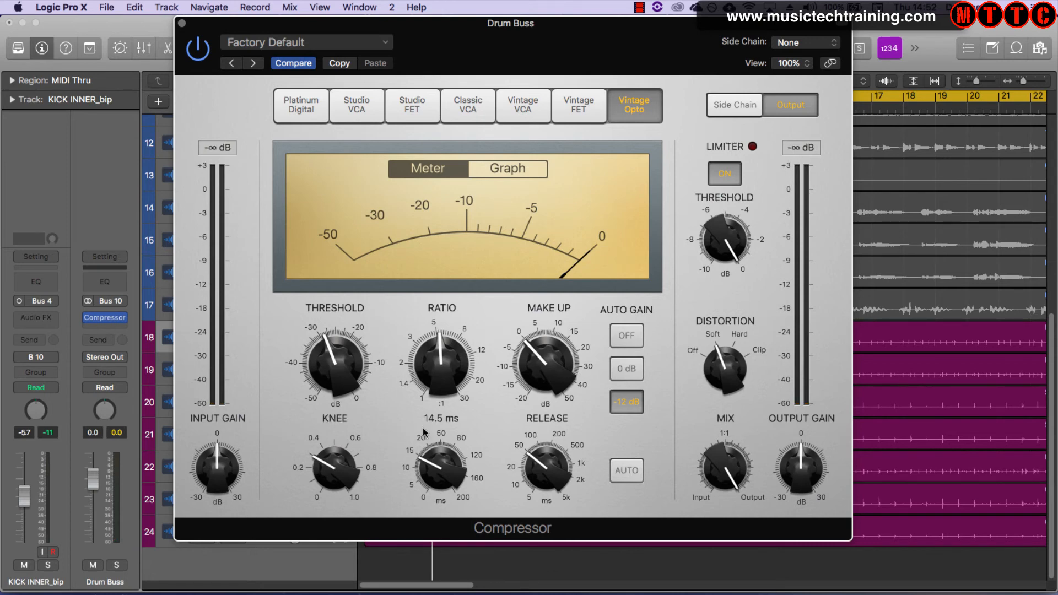
pyautogui.press('space')
pyautogui.moveTo(423, 340)
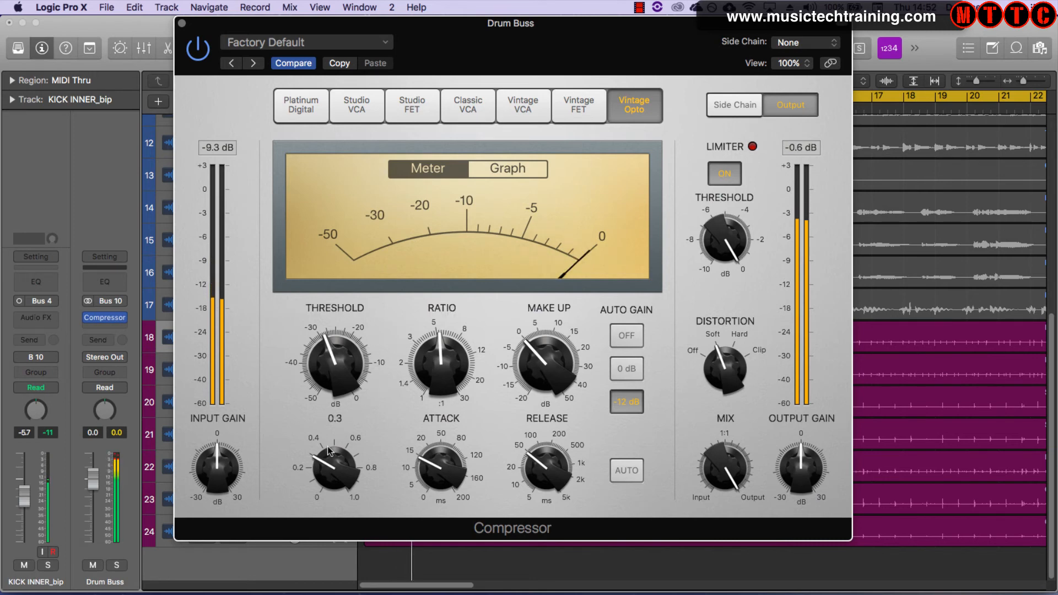
pyautogui.moveTo(326, 451); pyautogui.dragTo(325, 440)
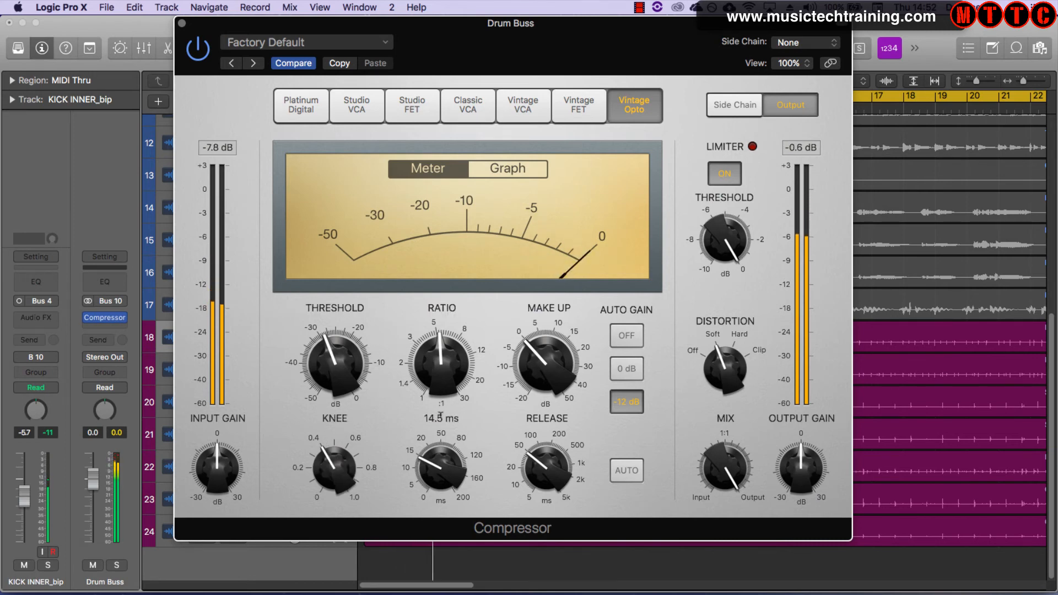
pyautogui.moveTo(367, 373)
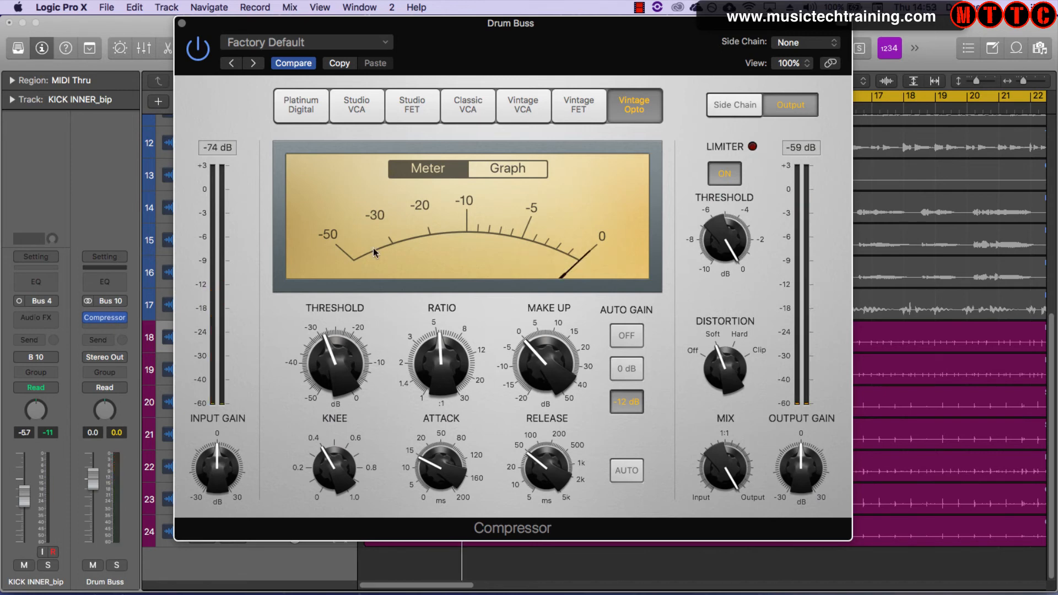
# Open the Drum Buss Compressor and Channel EQ plug-in windows side by side
pyautogui.moveTo(472, 25); pyautogui.dragTo(547, 6)
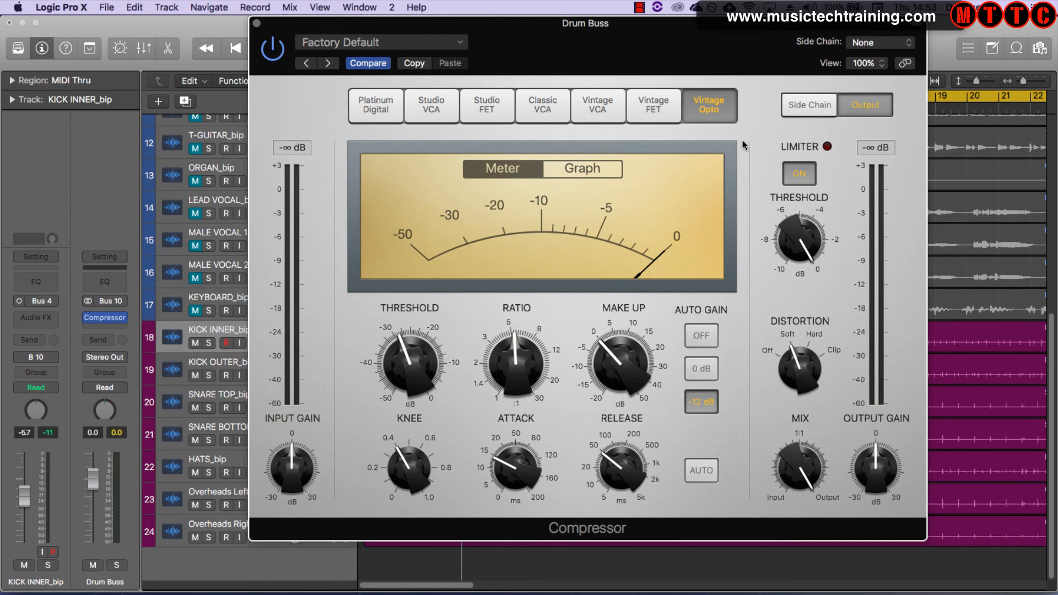
pyautogui.moveTo(756, 223)
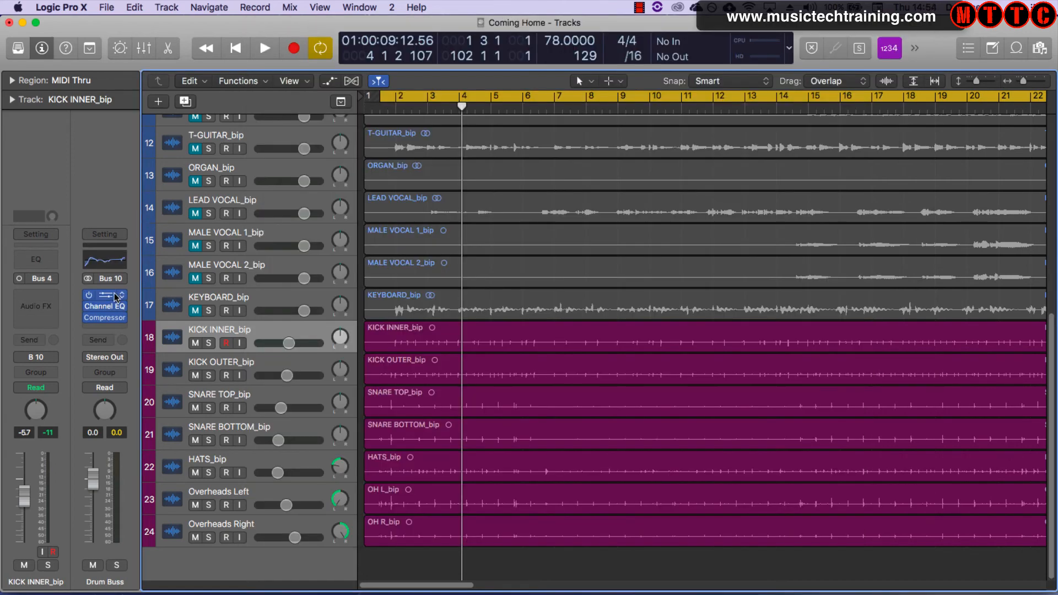
pyautogui.click(110, 294)
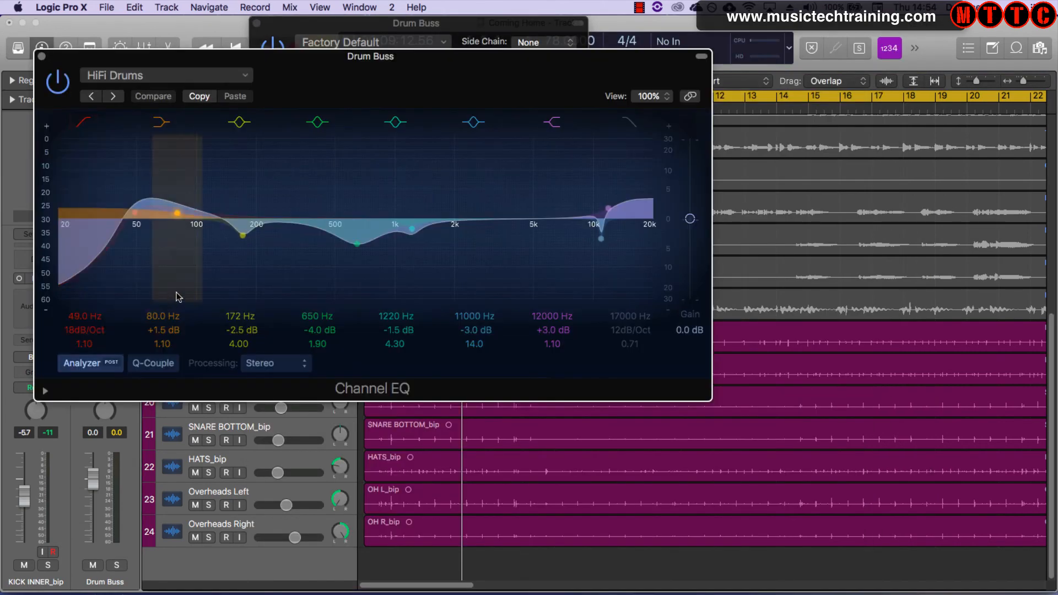
pyautogui.click(104, 306)
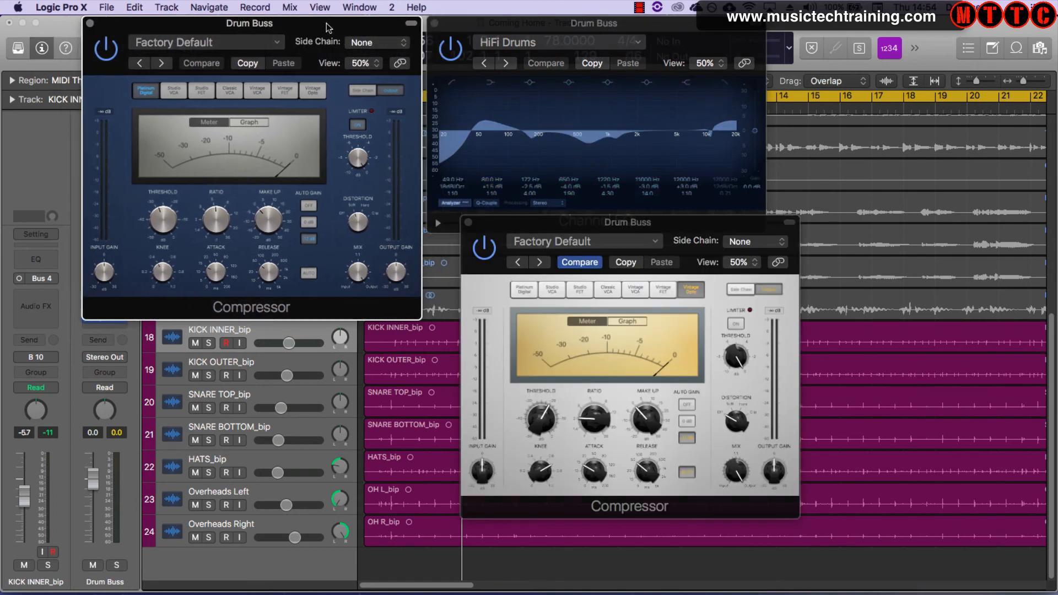
# Reposition the first compressor window and play back the drums to listen to the bus compression
pyautogui.moveTo(326, 24); pyautogui.dragTo(332, 21)
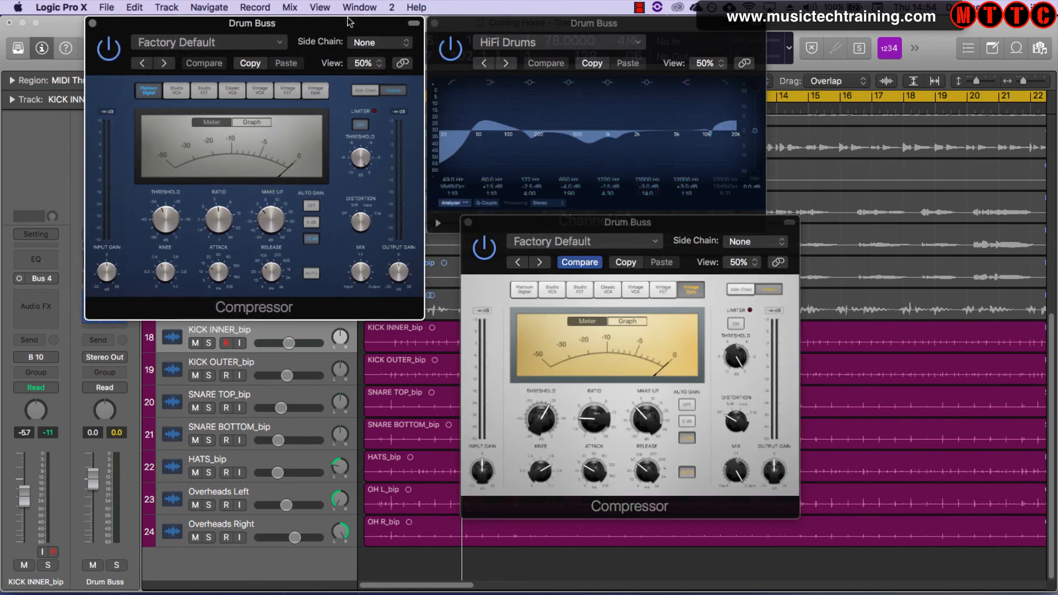
pyautogui.press('space')
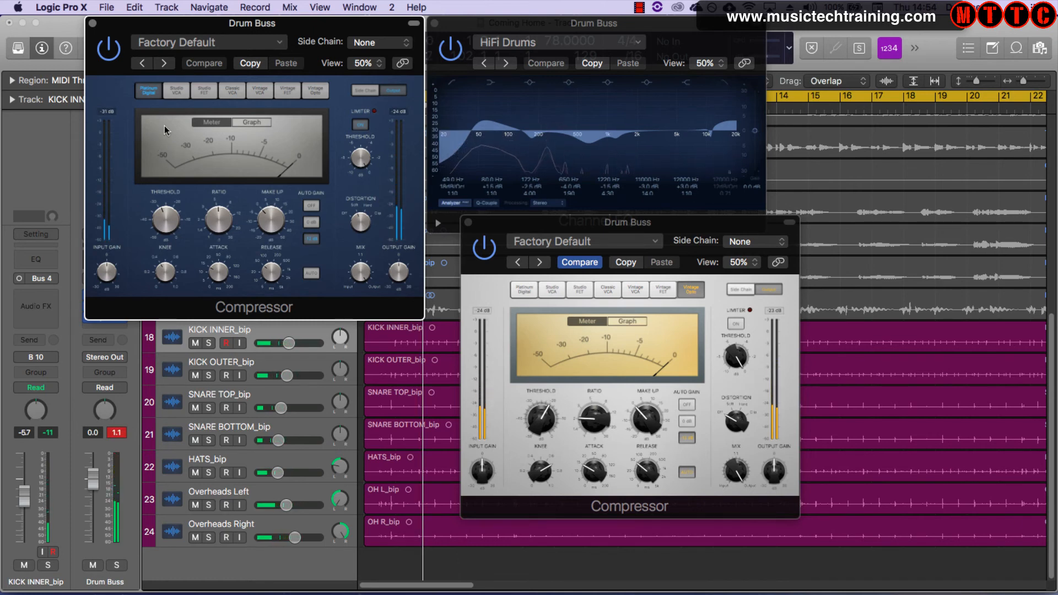
pyautogui.click(120, 433)
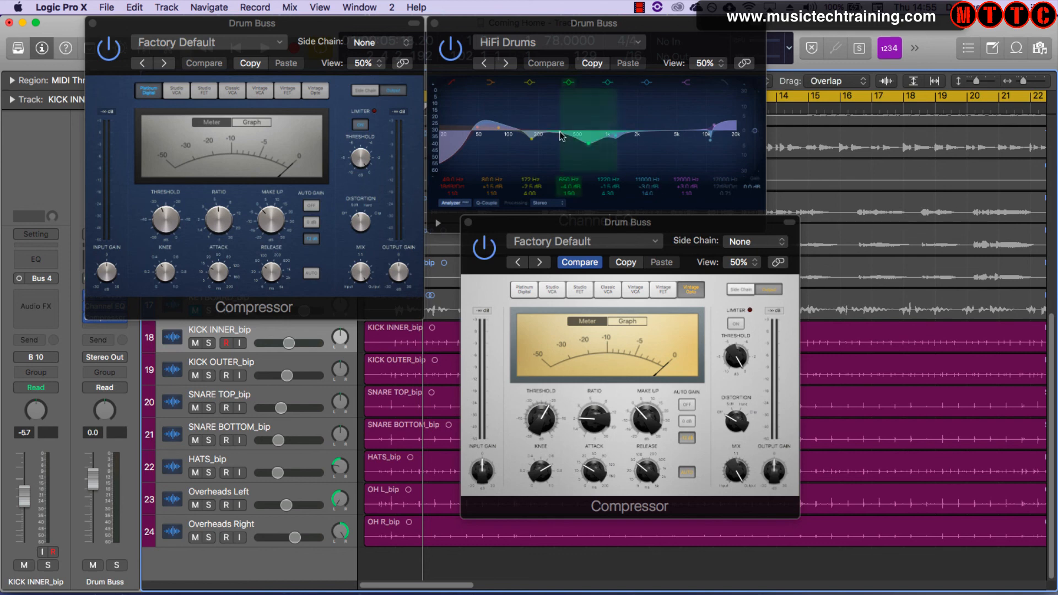
# Enlarge the first compressor's view to 100% and switch its display from Meter to Graph
pyautogui.click(371, 62)
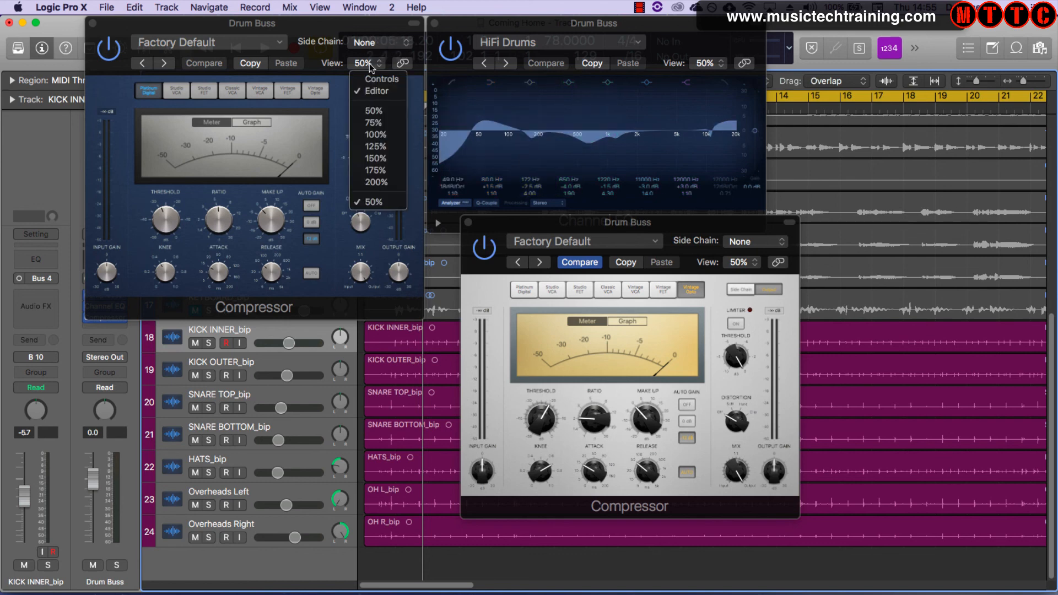
pyautogui.click(376, 136)
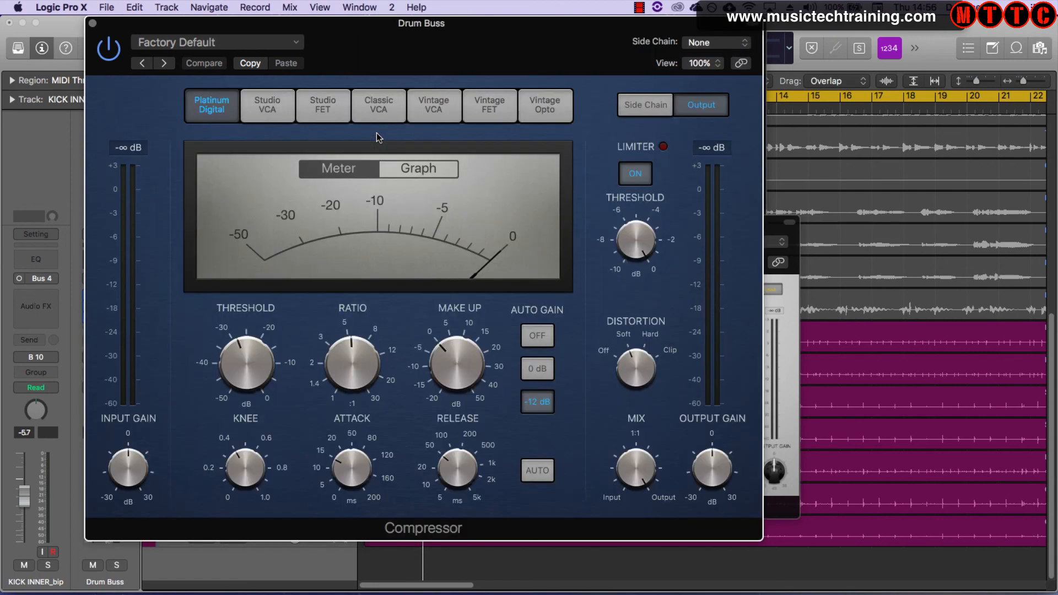
pyautogui.click(402, 169)
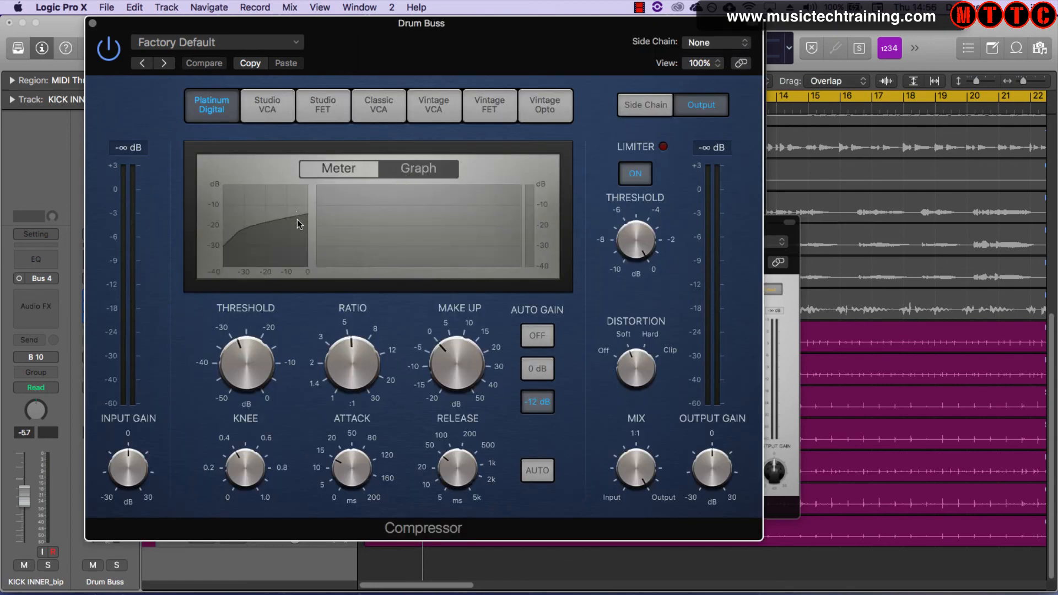